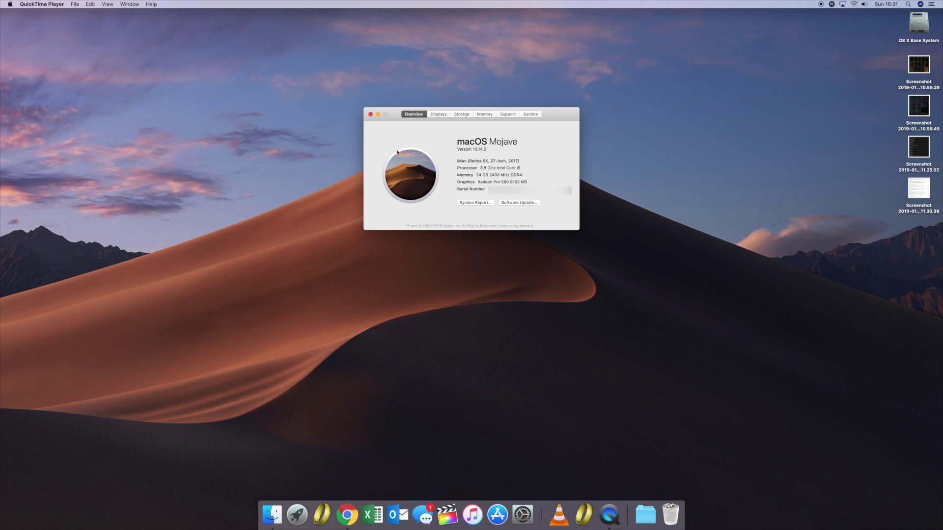
# - Switch to Chrome, search Google for "porting kit" and open the Porting Kit website at portingkit.com
pyautogui.click(371, 114)
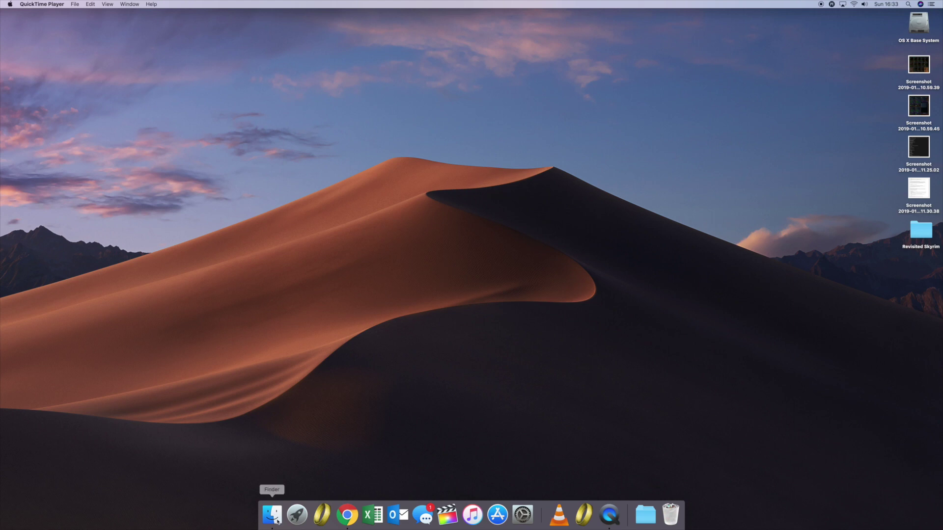
pyautogui.click(347, 515)
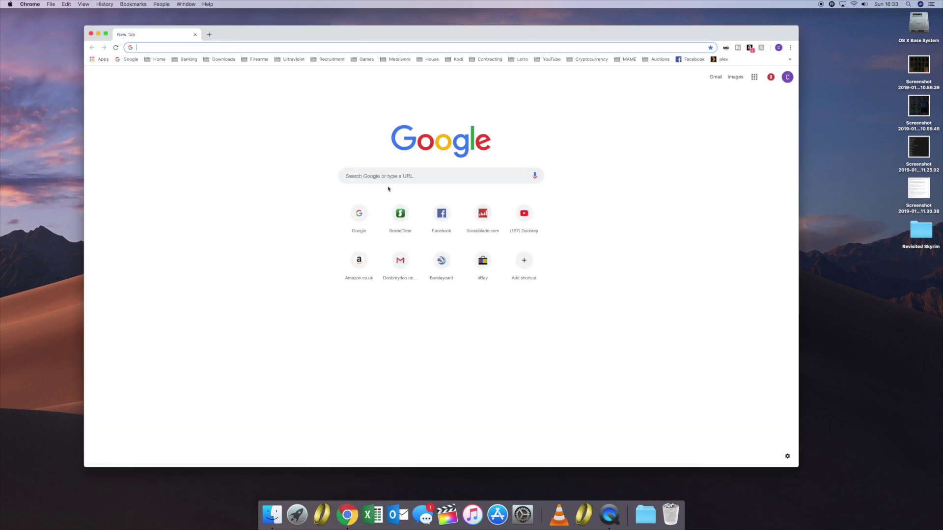
pyautogui.click(393, 175)
pyautogui.write('porting kit')
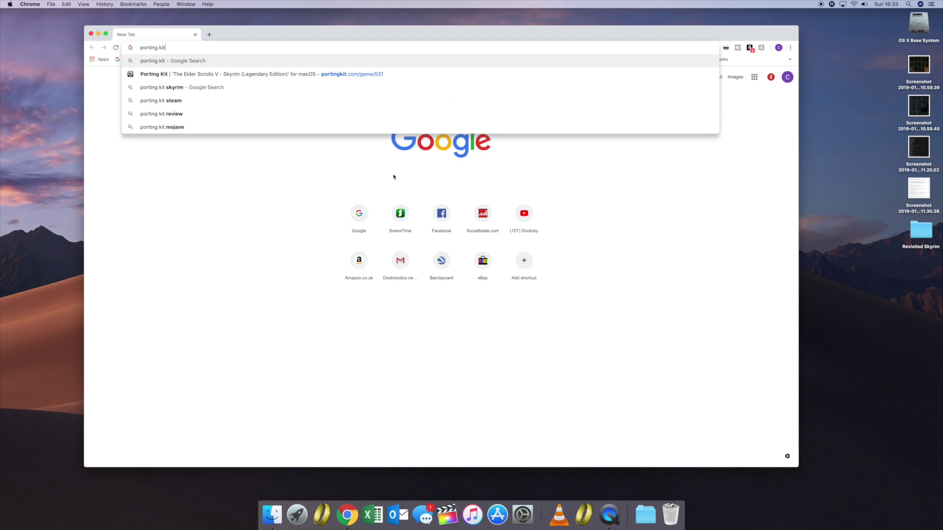
pyautogui.press('Return')
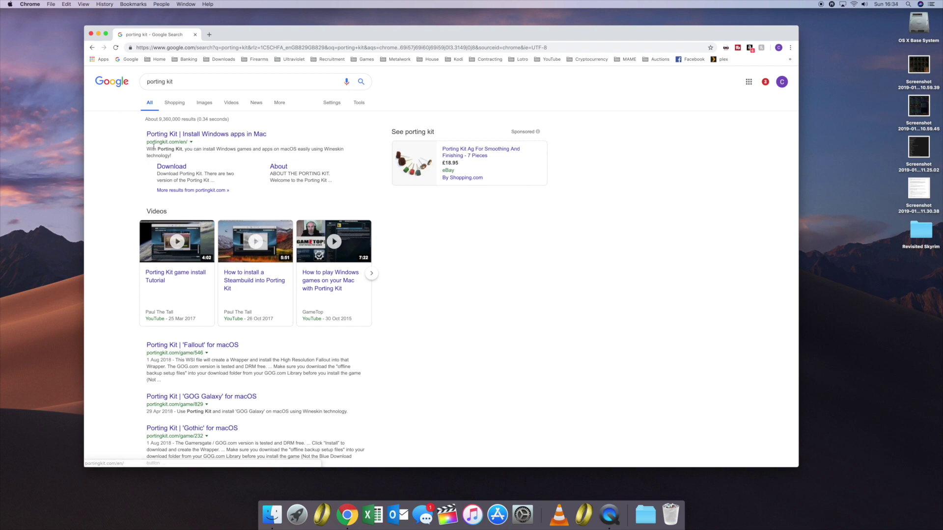
pyautogui.click(211, 136)
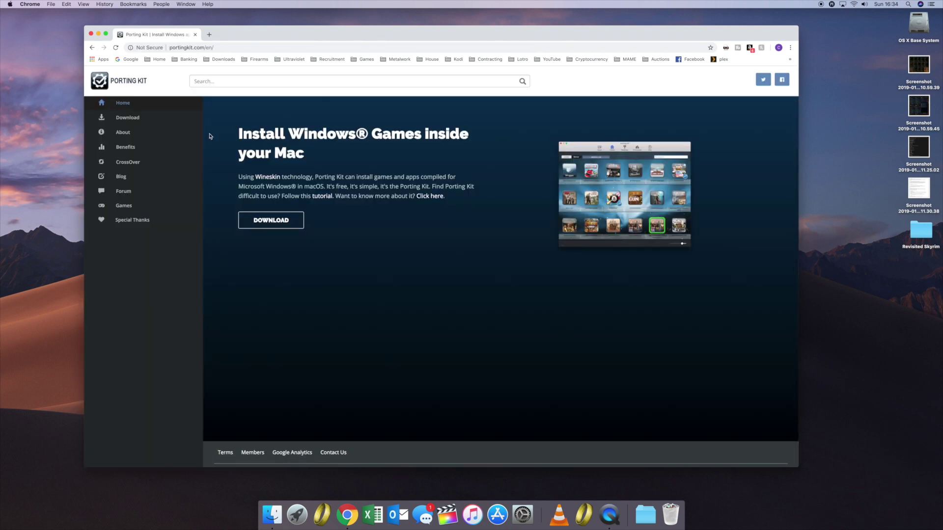
# - Download Porting Kit for macOS 10.8+ and save Porting Kit.zip to the Desktop
pyautogui.click(130, 119)
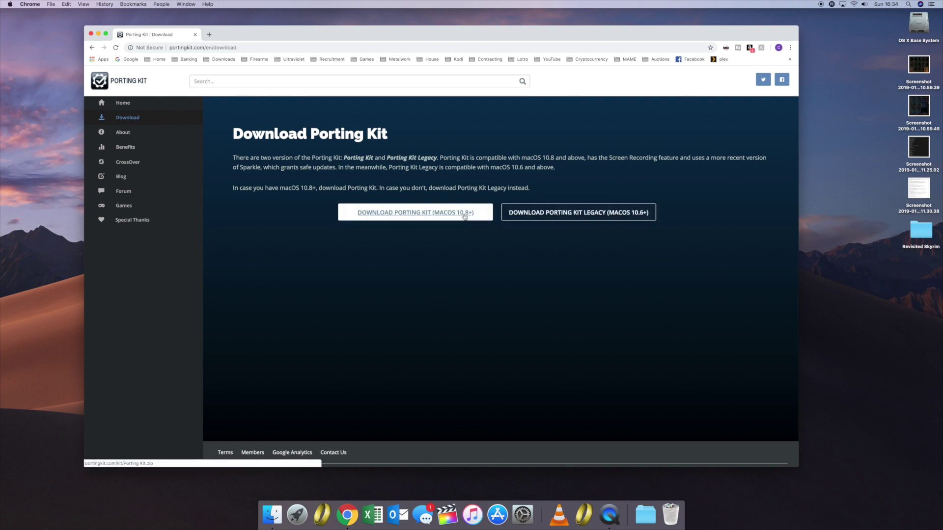
pyautogui.click(401, 215)
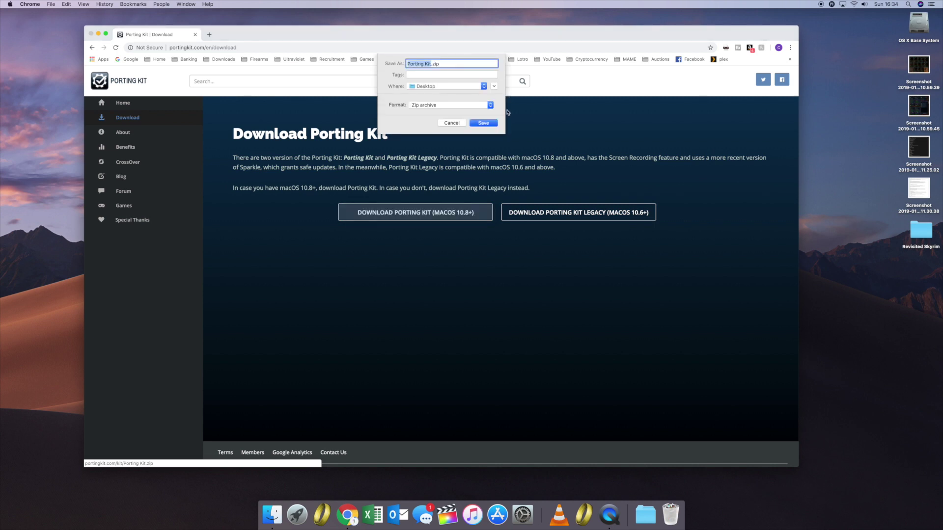
pyautogui.click(482, 123)
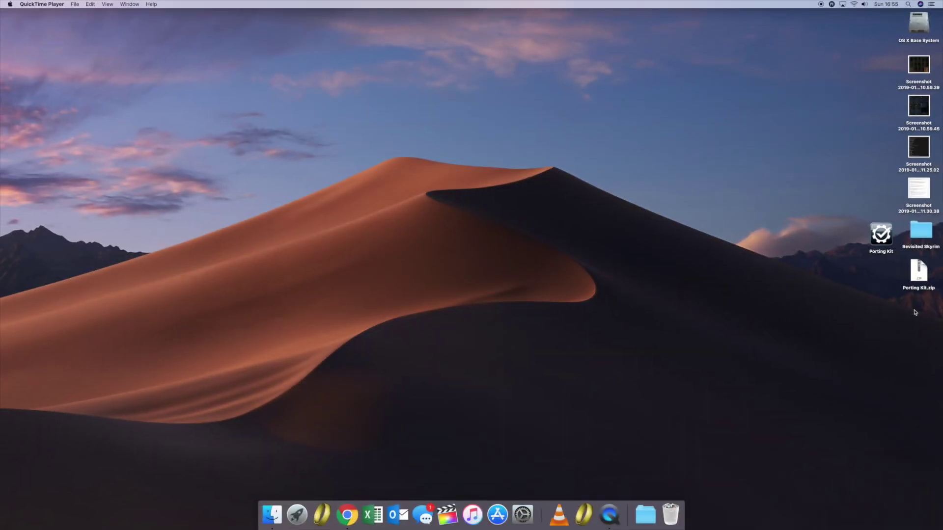
# - Launch Porting Kit from the Desktop, acknowledge its startup warning and enlarge its window
pyautogui.moveTo(884, 234); pyautogui.dragTo(883, 268)
pyautogui.doubleClick(883, 268)
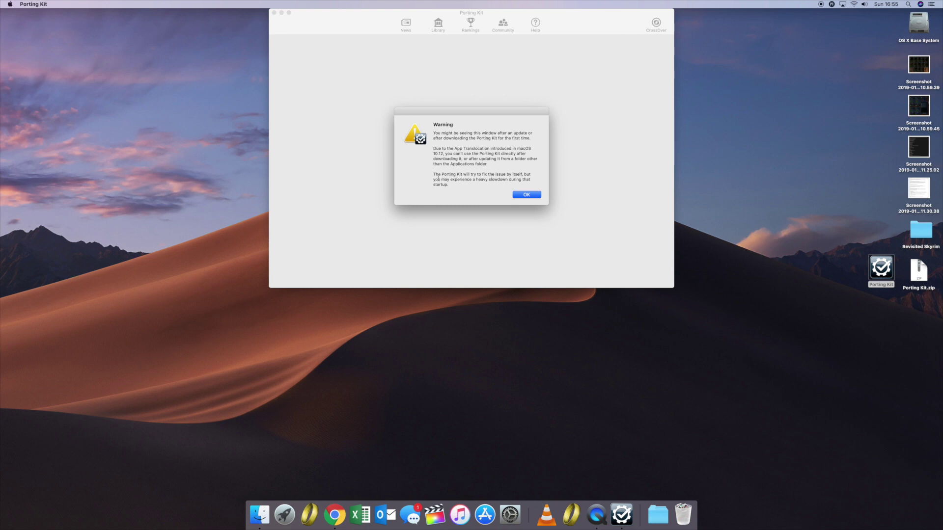
pyautogui.press('Return')
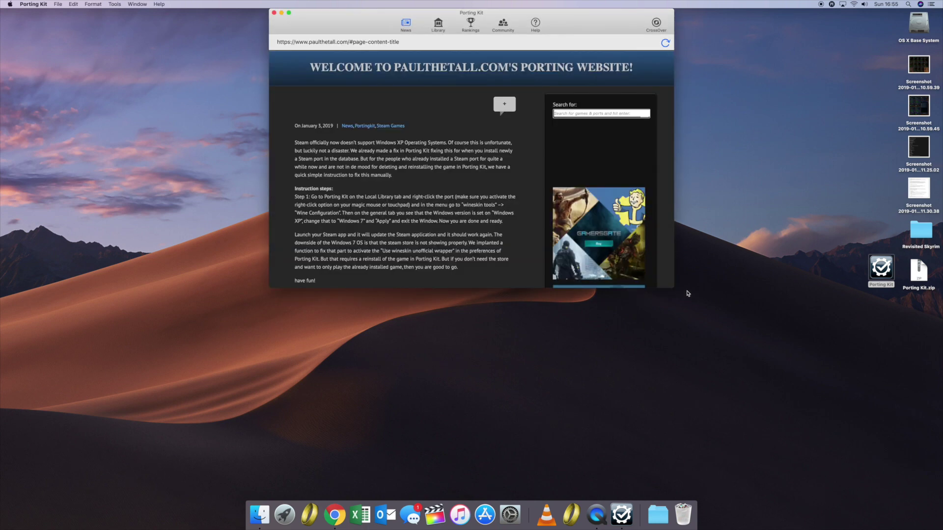
pyautogui.moveTo(673, 288); pyautogui.dragTo(807, 433)
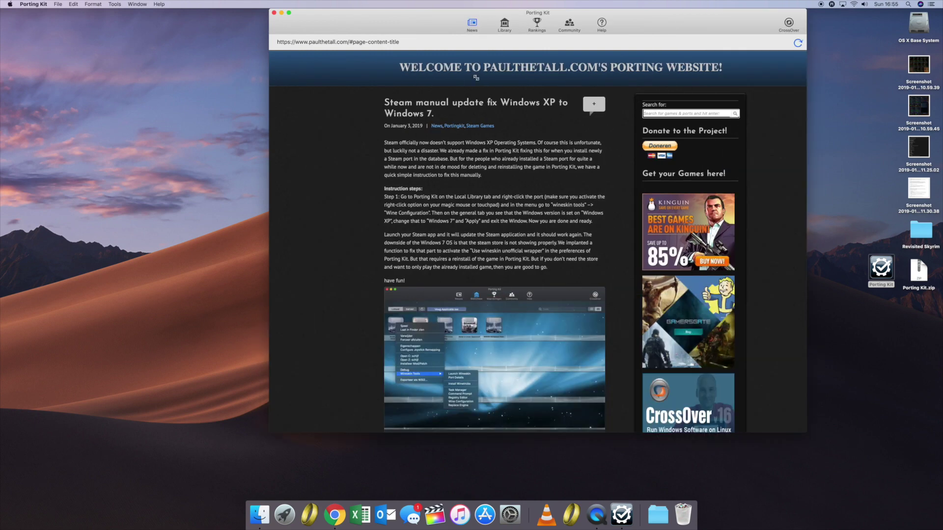
pyautogui.click(505, 25)
pyautogui.moveTo(423, 24); pyautogui.dragTo(312, 23)
pyautogui.click(204, 49)
pyautogui.click(660, 50)
pyautogui.write('sk')
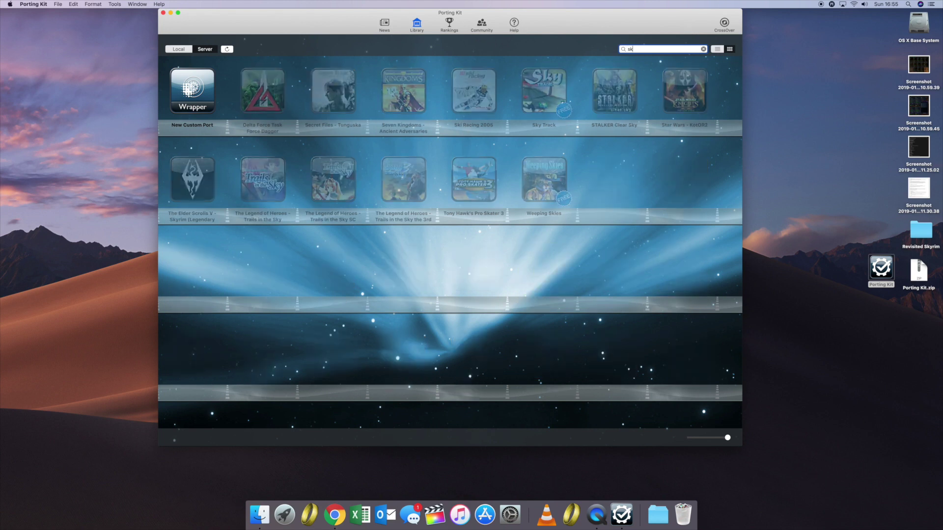
pyautogui.write('yrim')
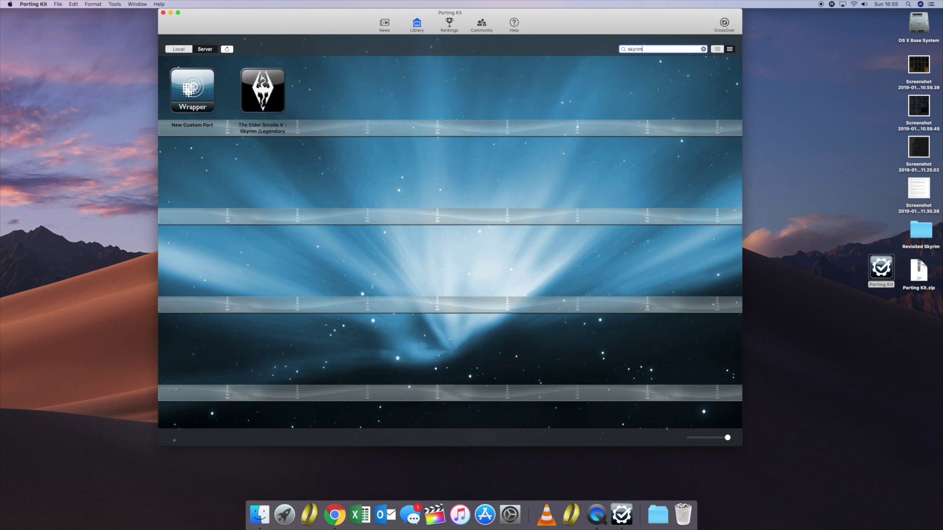
pyautogui.click(265, 85)
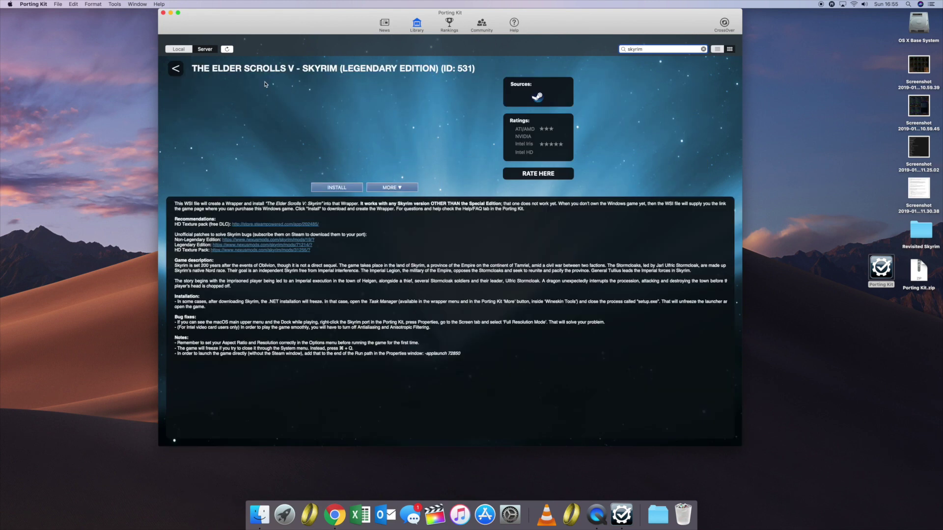
# - Start an advanced installation of the Skyrim port, keeping engine WS9Wine2.12Steam, the Steam dependency and Mac Driver
pyautogui.click(408, 190)
pyautogui.click(408, 198)
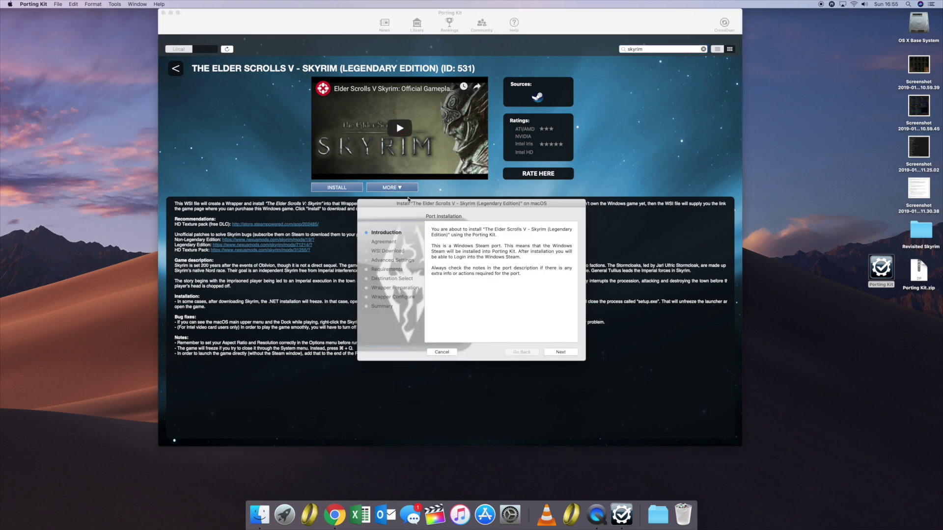
pyautogui.click(559, 352)
pyautogui.click(559, 352)
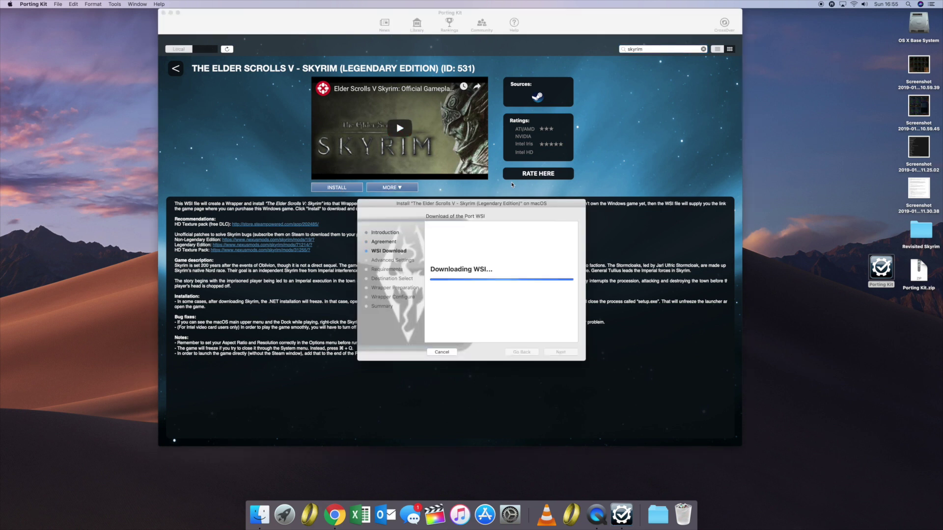
pyautogui.moveTo(475, 206); pyautogui.dragTo(722, 297)
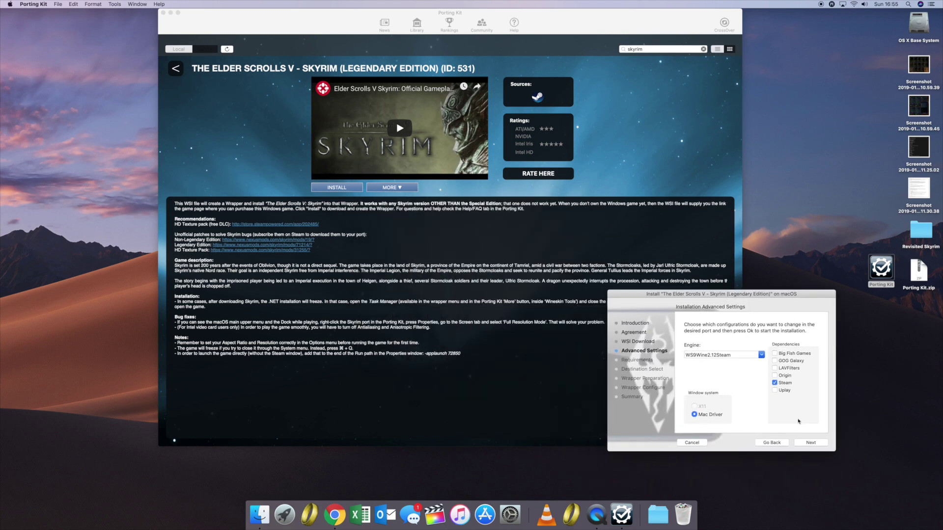
pyautogui.click(810, 443)
pyautogui.click(811, 444)
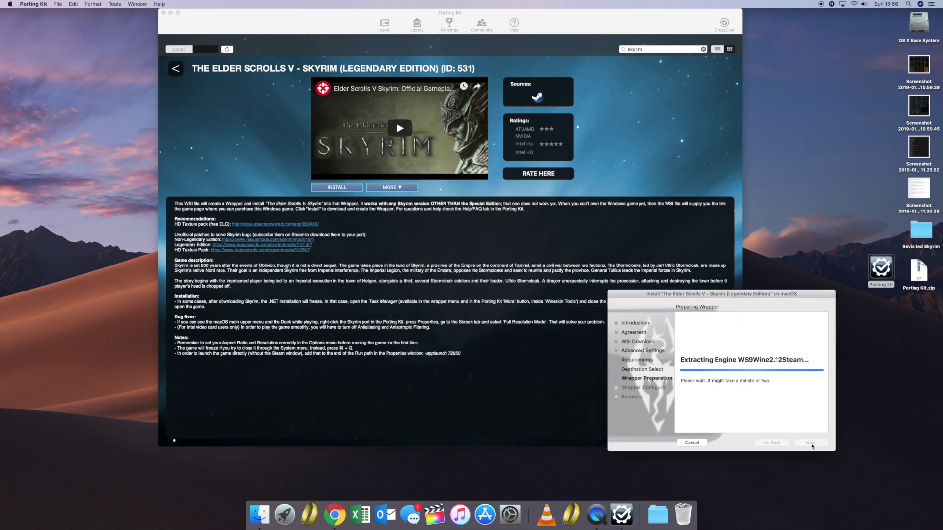
pyautogui.moveTo(705, 294); pyautogui.dragTo(763, 317)
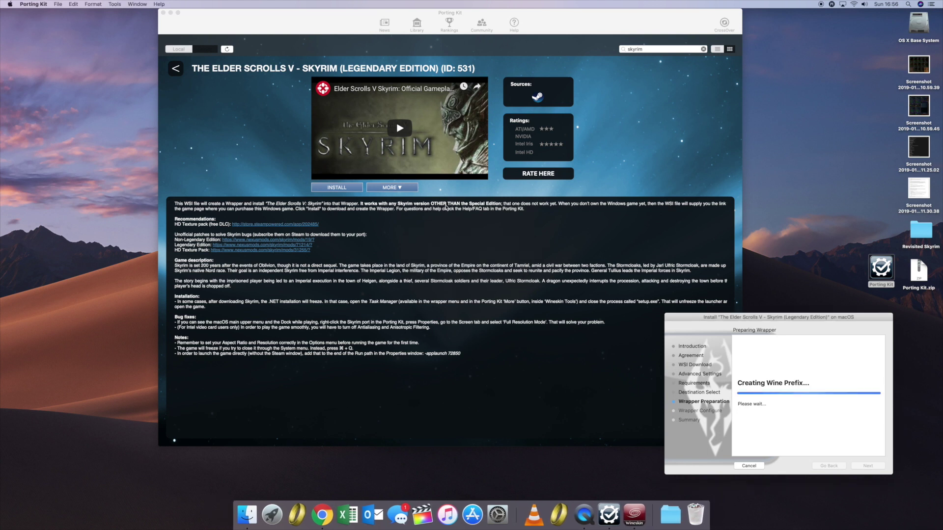
# - Highlight the description's note about which Skyrim versions the port supports, then return to the installer
pyautogui.click(503, 205)
pyautogui.moveTo(397, 204); pyautogui.dragTo(501, 203)
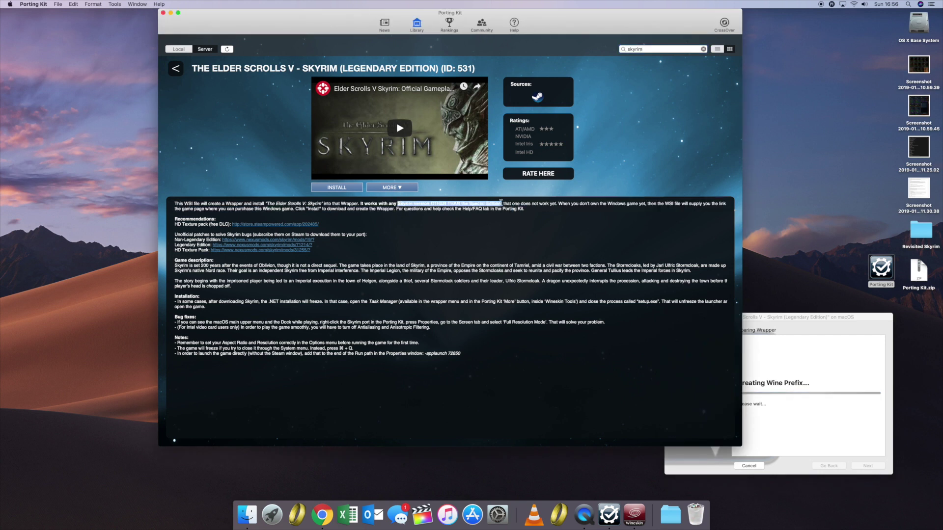
pyautogui.click(782, 316)
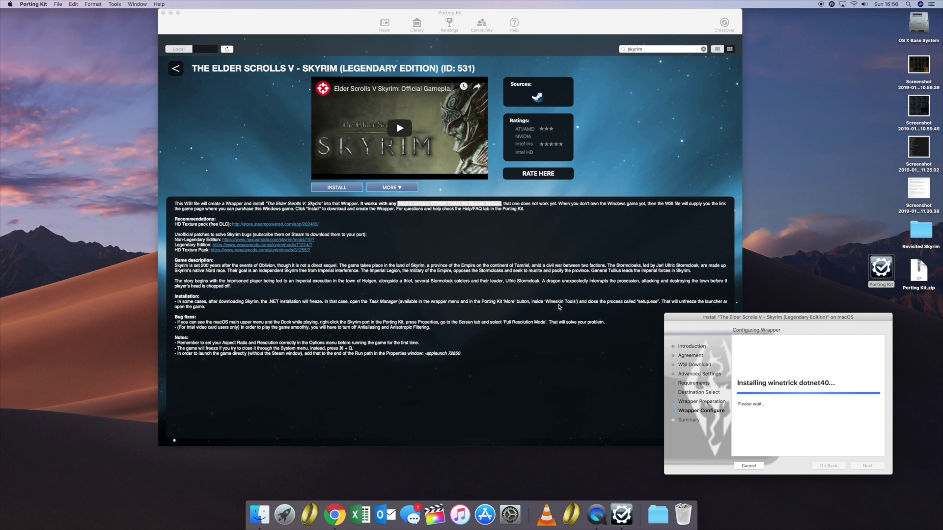
pyautogui.click(403, 189)
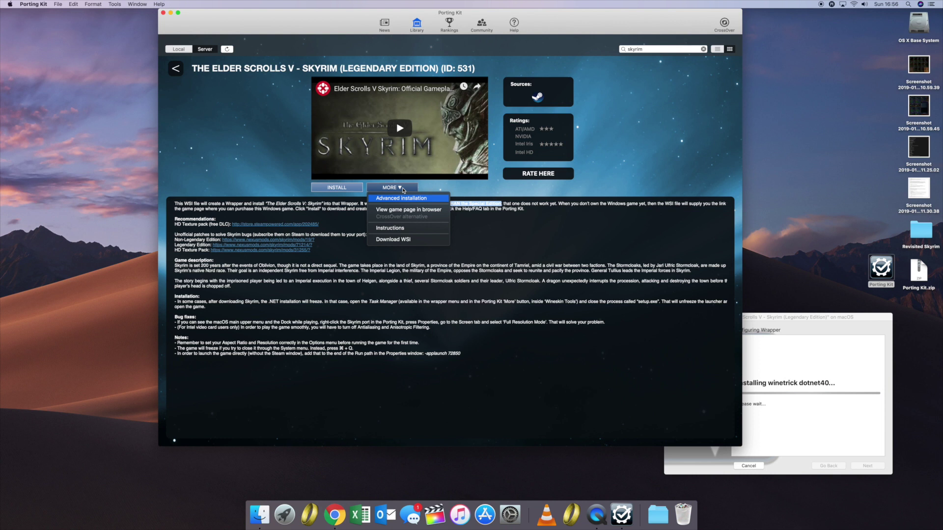
pyautogui.click(509, 243)
pyautogui.moveTo(558, 12); pyautogui.dragTo(465, 15)
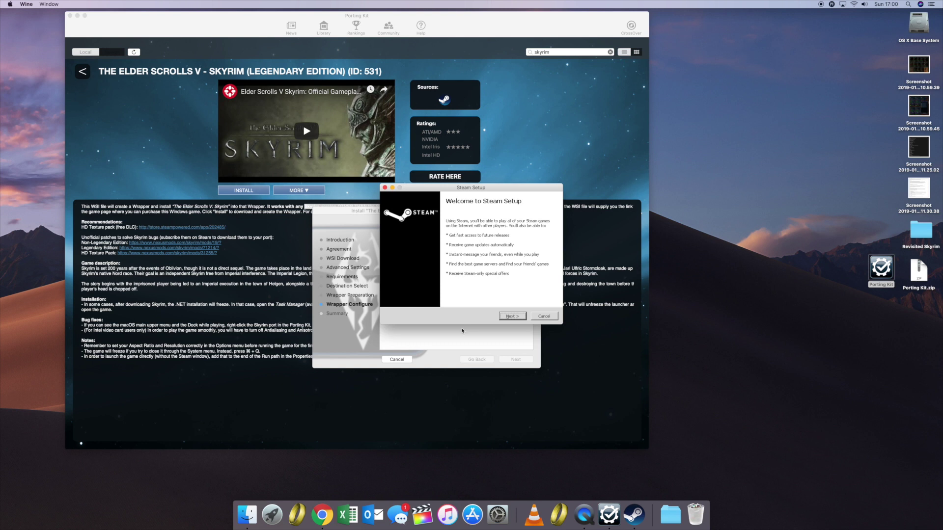
# - Complete the Steam Setup wizard with Run Steam kept enabled, and close the finished Skyrim port installer
pyautogui.click(512, 317)
pyautogui.click(512, 317)
pyautogui.click(513, 317)
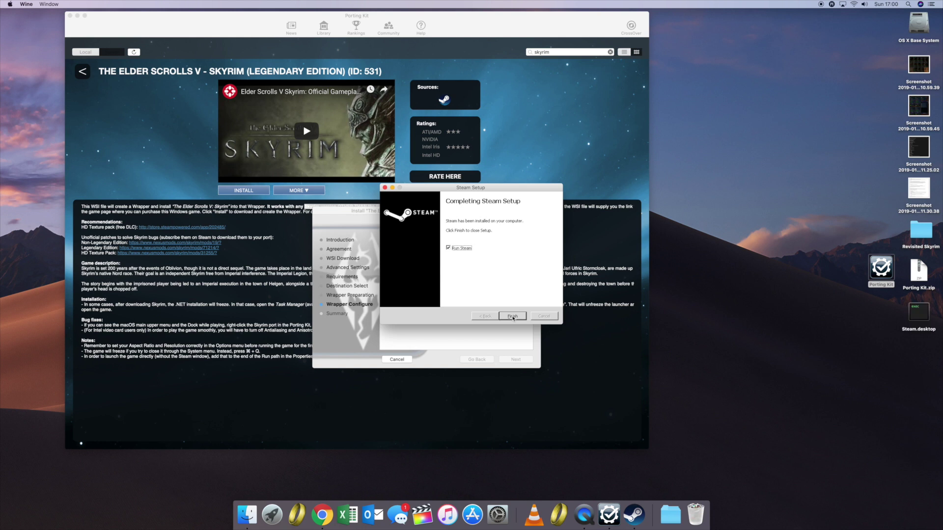
pyautogui.click(513, 316)
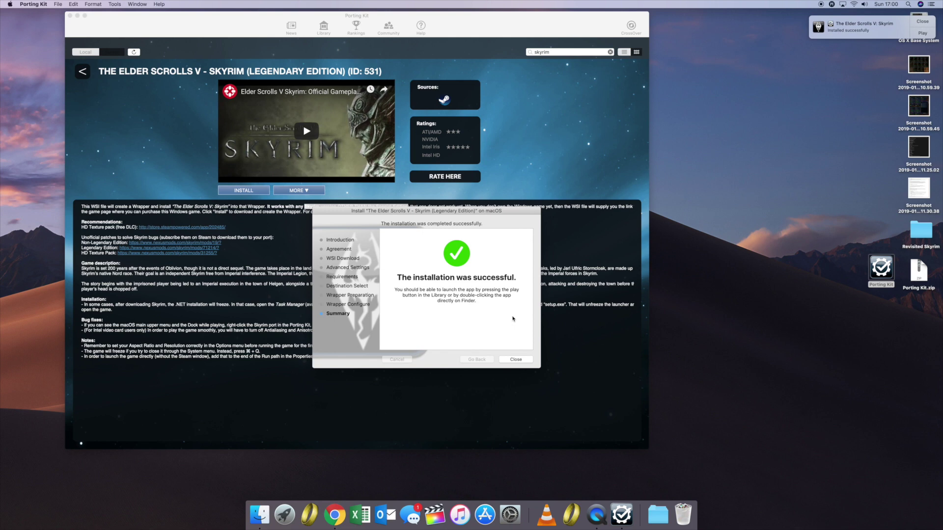
pyautogui.click(515, 360)
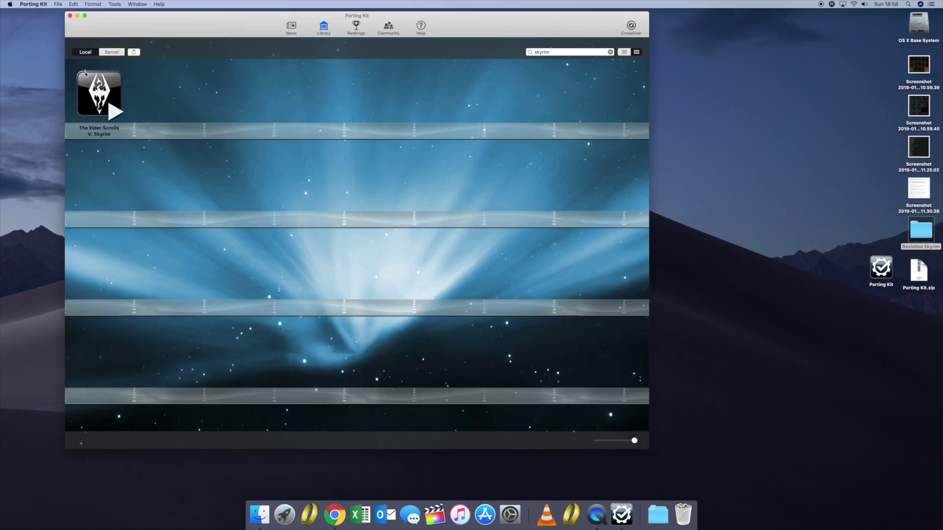
# - Open The Elder Scrolls V: Skyrim port in the local library and start it to bring up Steam
pyautogui.click(84, 72)
pyautogui.moveTo(100, 86)
pyautogui.click(102, 91)
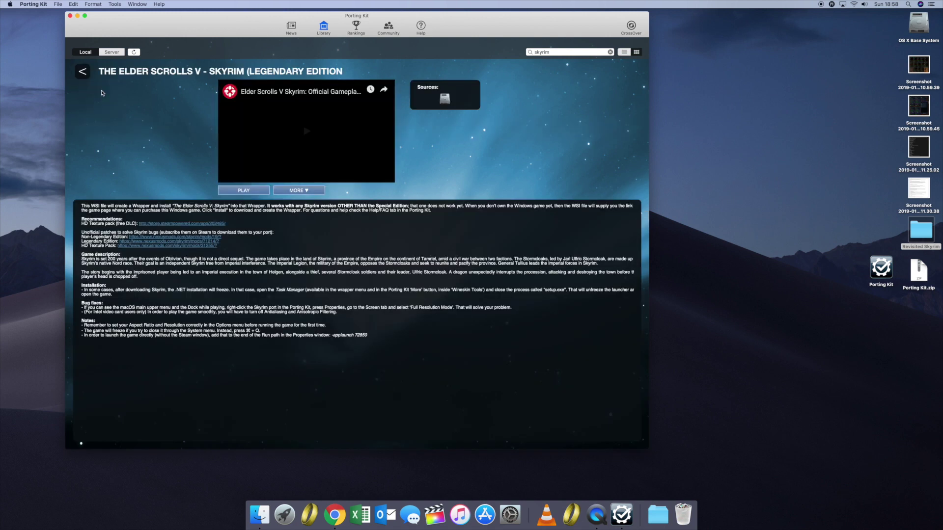
pyautogui.click(244, 191)
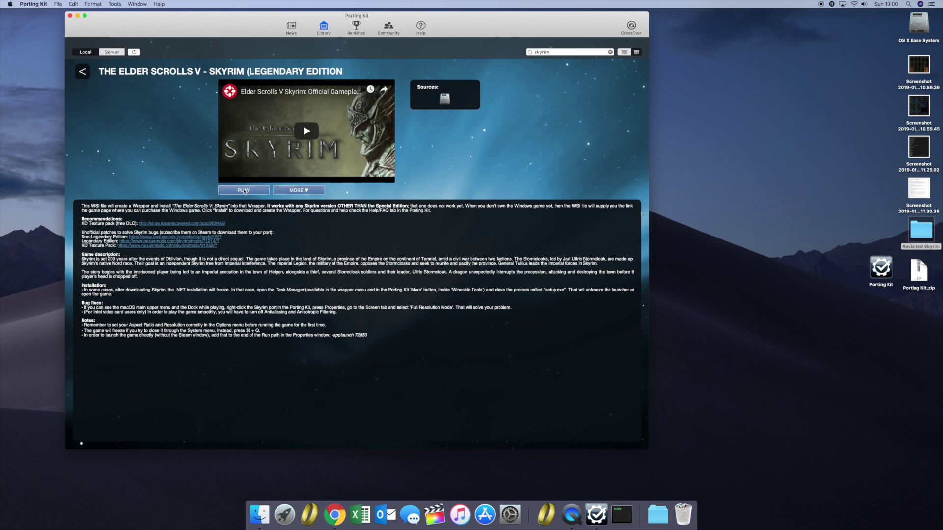
pyautogui.click(244, 191)
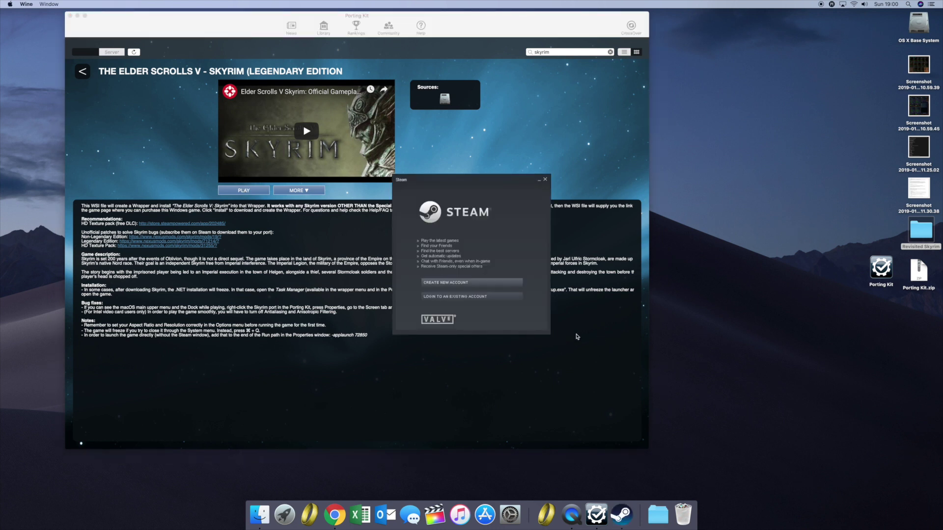
# - Log in to the existing Steam account with the account name and password, re-entering the password for a second login attempt
pyautogui.click(459, 296)
pyautogui.write('Doobrey')
pyautogui.press('Tab')
pyautogui.write('••••••••••')
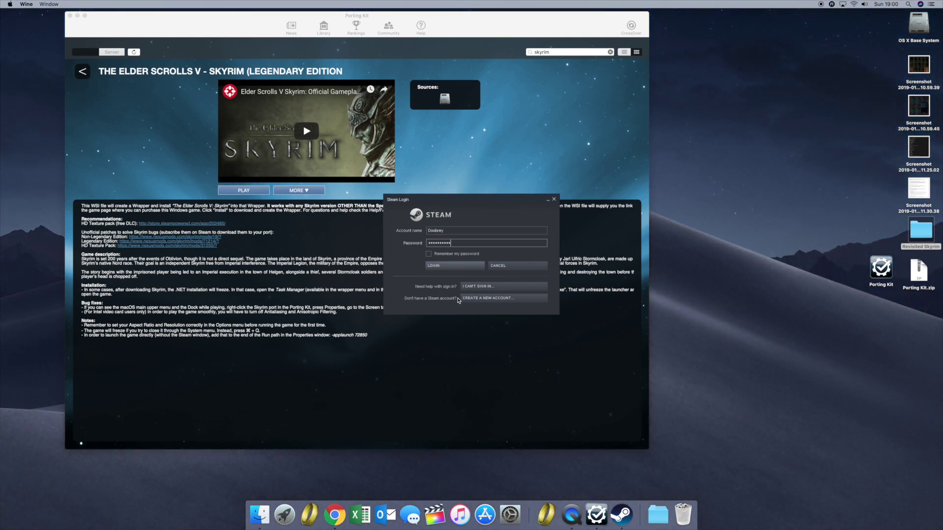
pyautogui.click(455, 269)
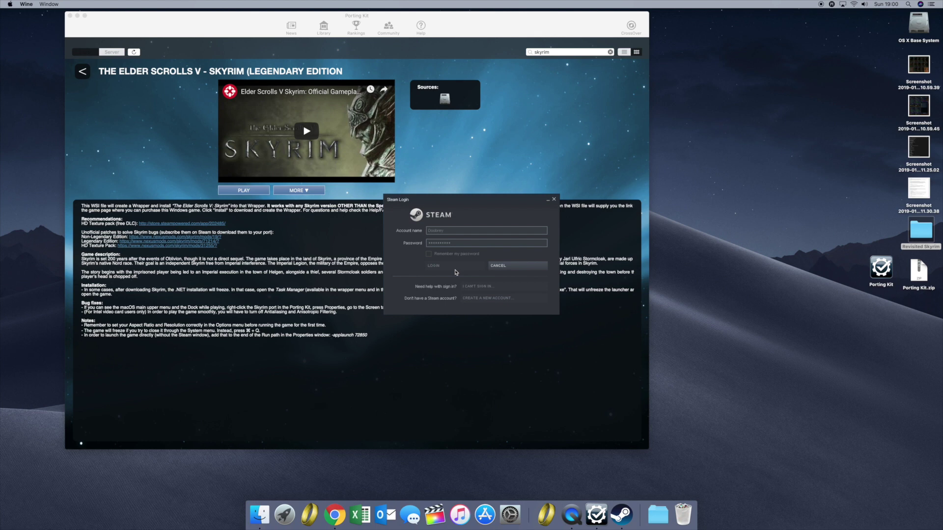
pyautogui.write('••••••••••')
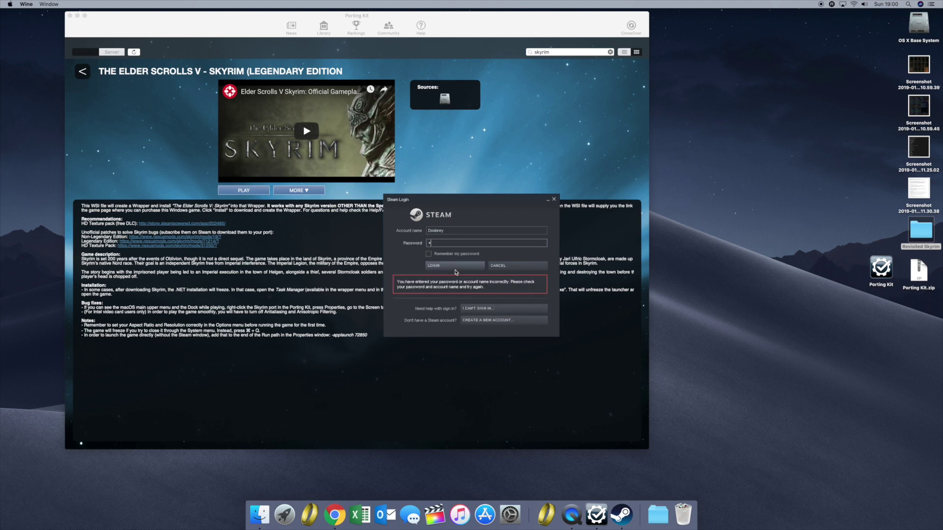
pyautogui.click(455, 269)
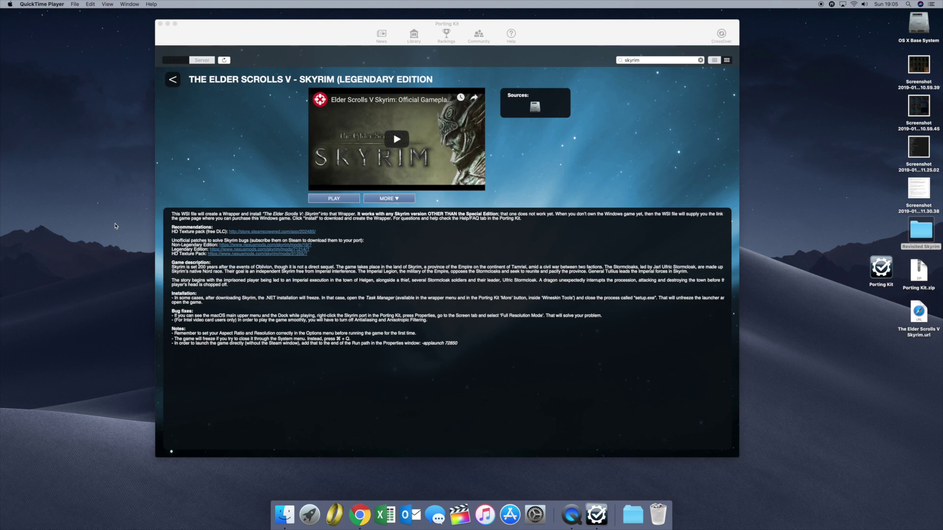
# - Start the Skyrim port and log in to Steam with the account password, enabling Remember my password
pyautogui.click(330, 202)
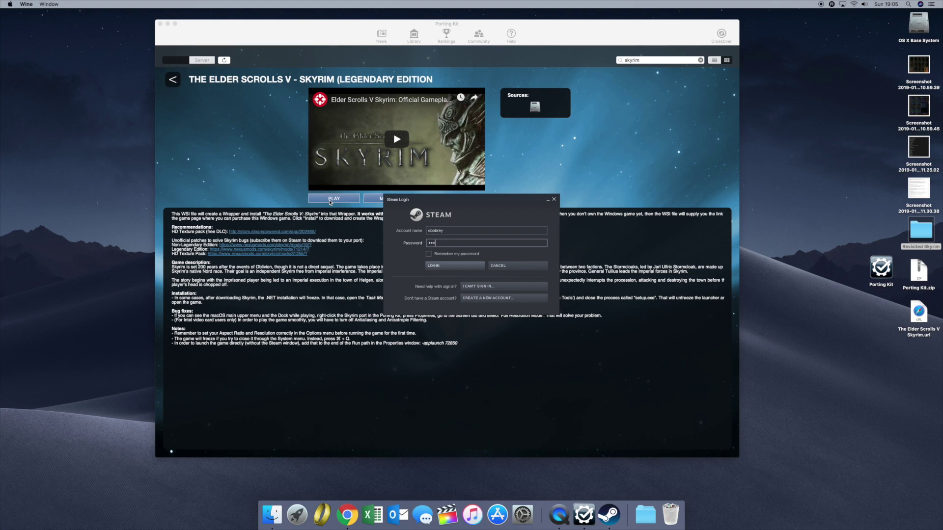
pyautogui.write('••••••••••')
pyautogui.click(429, 254)
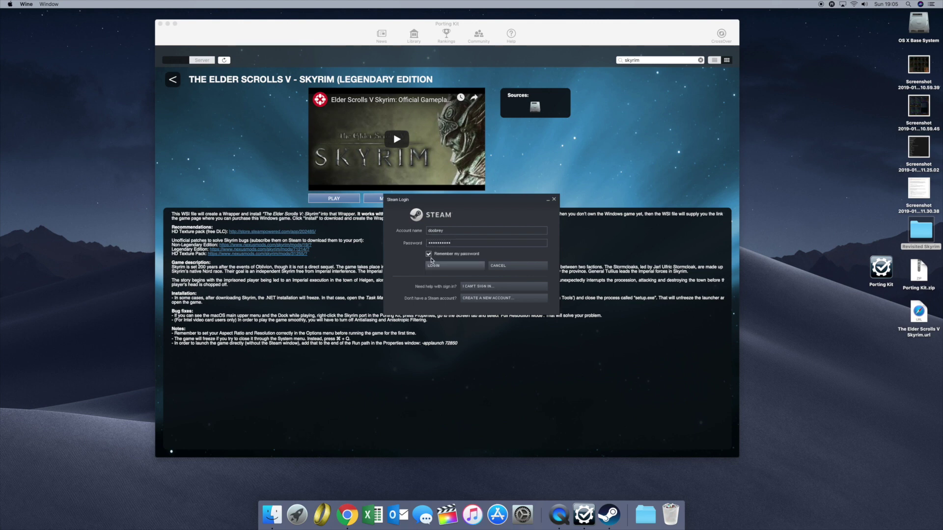
pyautogui.click(451, 267)
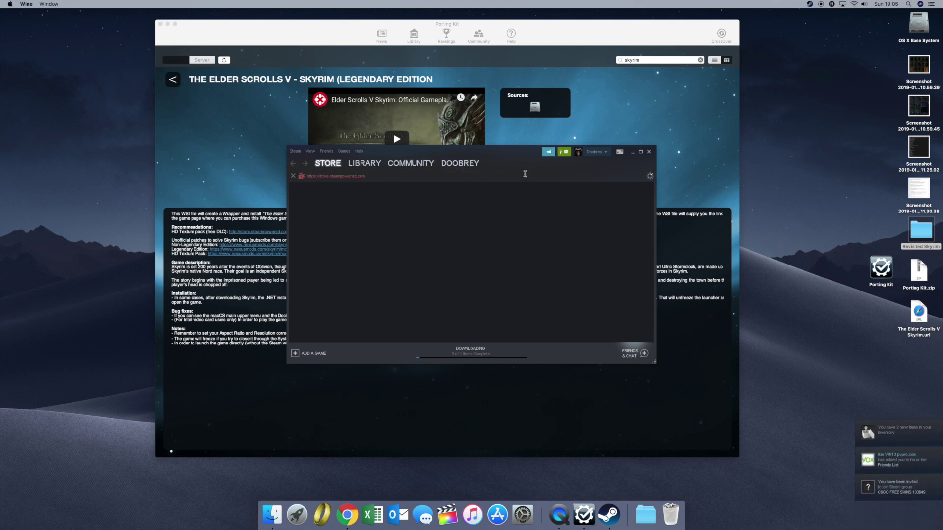
# - Open the Steam library and check the play and install options for The Elder Scrolls V: Skyrim
pyautogui.click(364, 165)
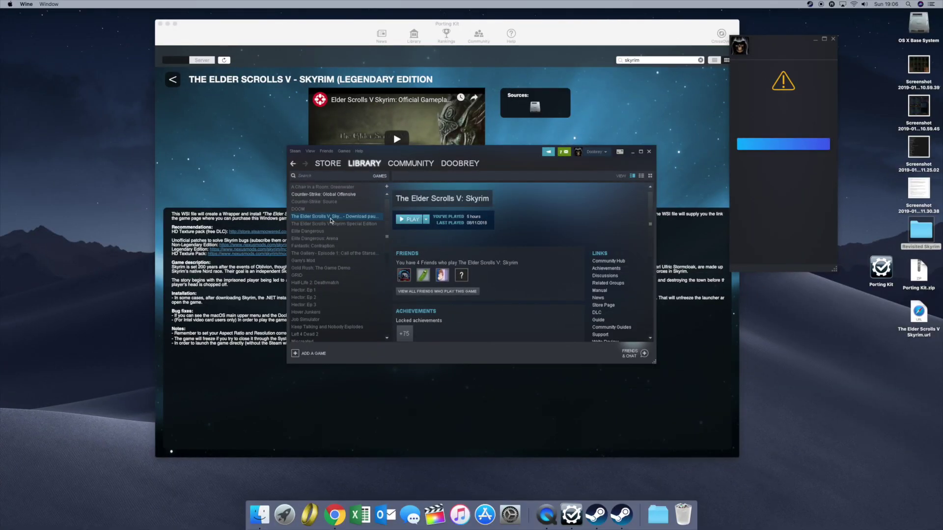
pyautogui.click(426, 221)
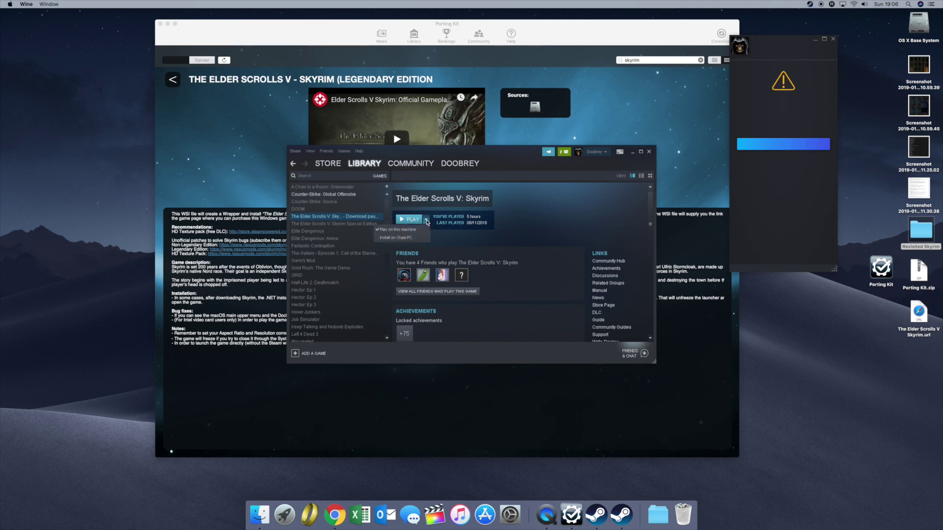
pyautogui.click(426, 221)
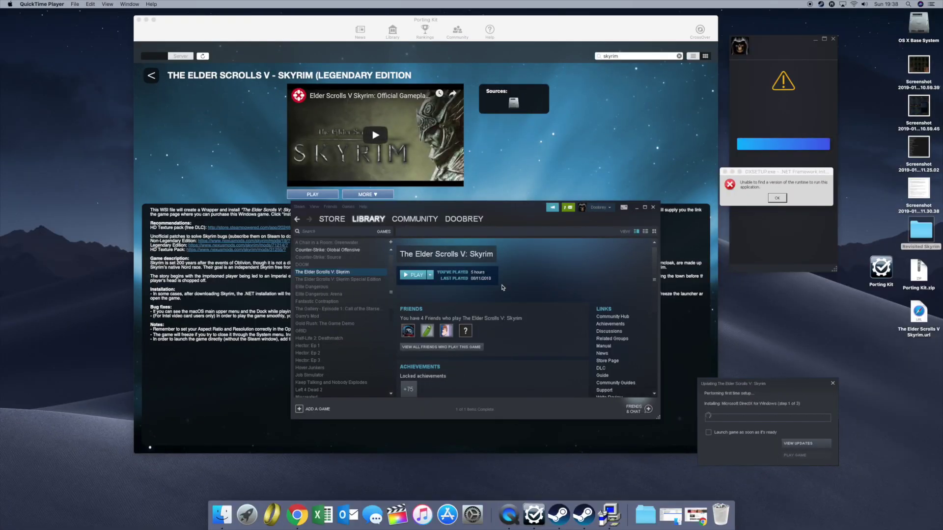
# - Move the Steam library and Skyrim update windows clear of the DXSETUP .NET Framework error dialog and dismiss it
pyautogui.moveTo(773, 385); pyautogui.dragTo(532, 122)
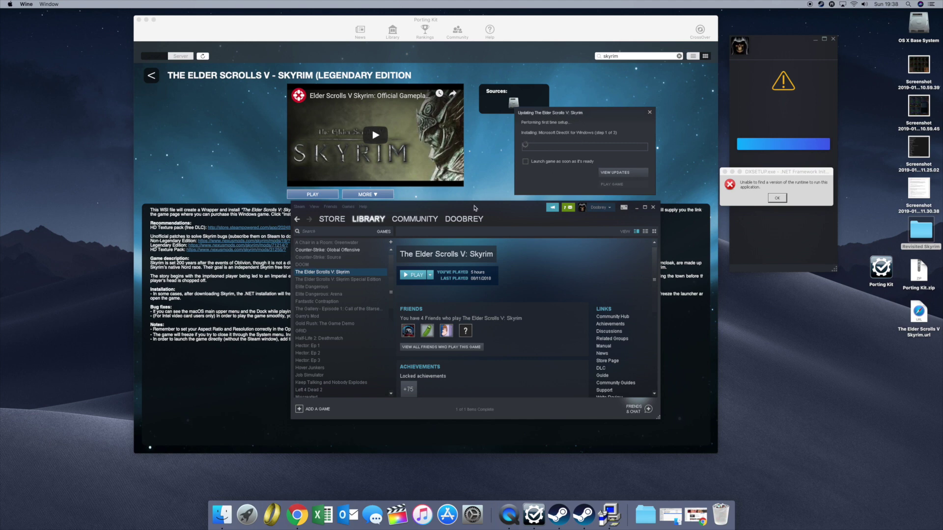
pyautogui.moveTo(781, 176); pyautogui.dragTo(605, 111)
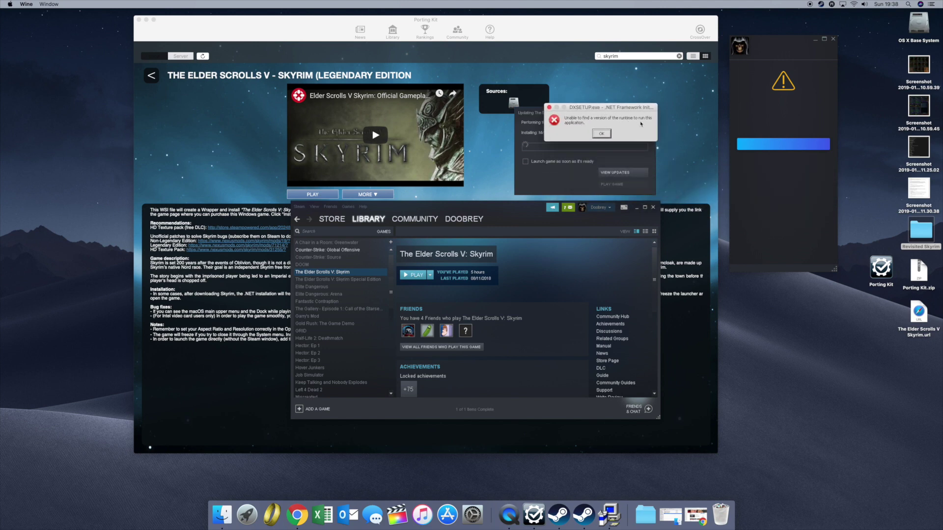
pyautogui.moveTo(459, 210); pyautogui.dragTo(519, 352)
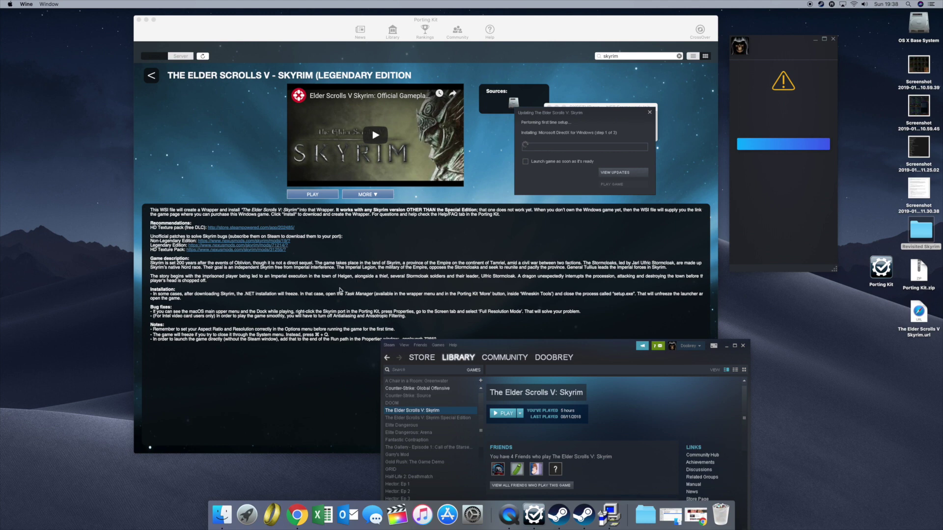
pyautogui.moveTo(597, 348); pyautogui.dragTo(588, 270)
pyautogui.moveTo(565, 112); pyautogui.dragTo(456, 104)
pyautogui.click(601, 133)
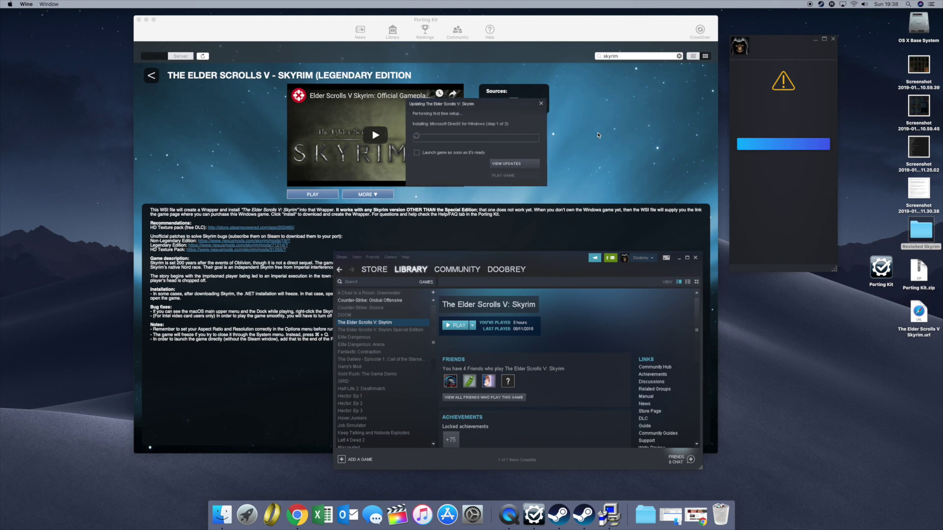
# - Reposition the Steam window to uncover the installation note about a frozen .NET setup in the Skyrim port's description
pyautogui.moveTo(510, 259); pyautogui.dragTo(535, 302)
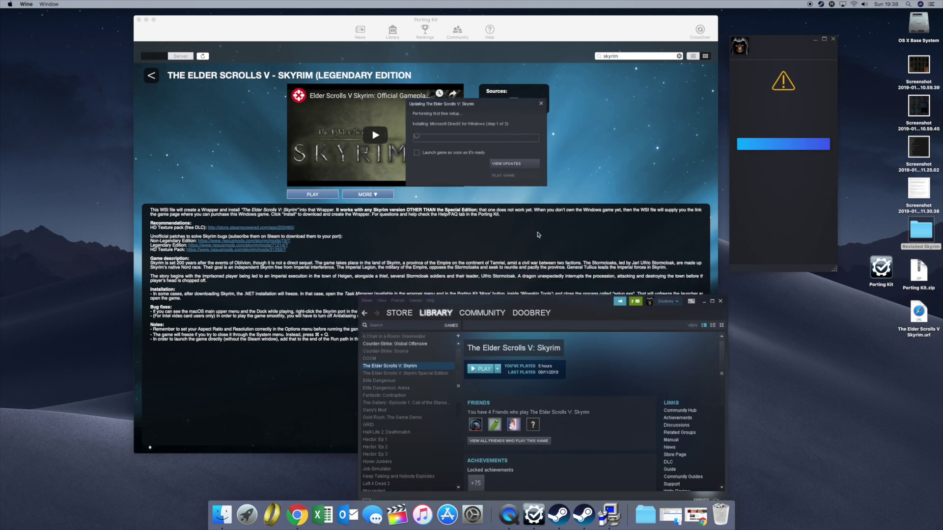
pyautogui.moveTo(539, 235); pyautogui.dragTo(576, 231)
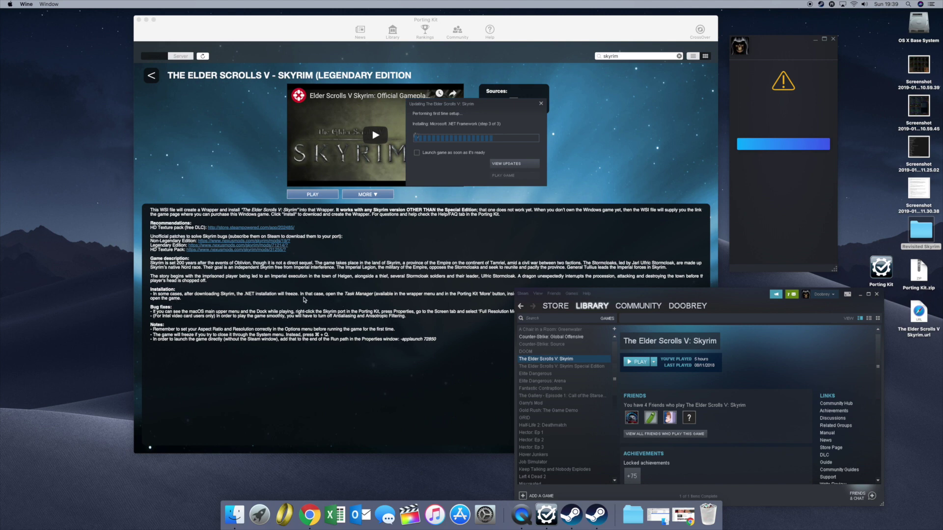
pyautogui.moveTo(593, 302); pyautogui.dragTo(559, 317)
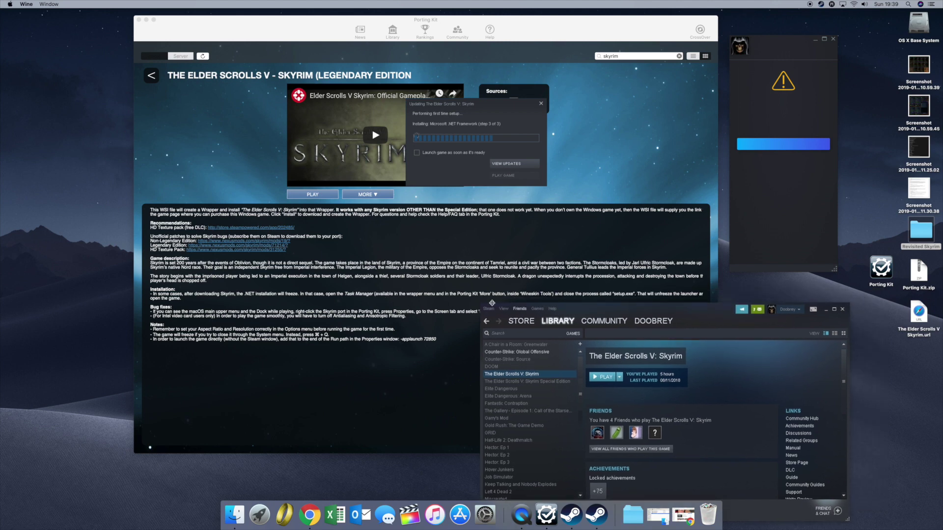
pyautogui.moveTo(602, 313); pyautogui.dragTo(580, 314)
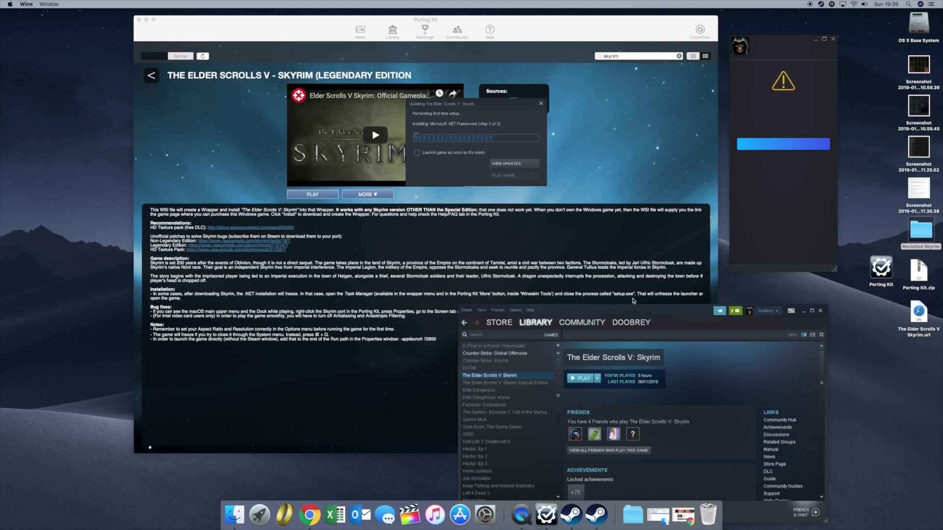
# - Move the Skyrim update dialog and the Steam library window to opposite sides of the desktop
pyautogui.moveTo(628, 312); pyautogui.dragTo(545, 213)
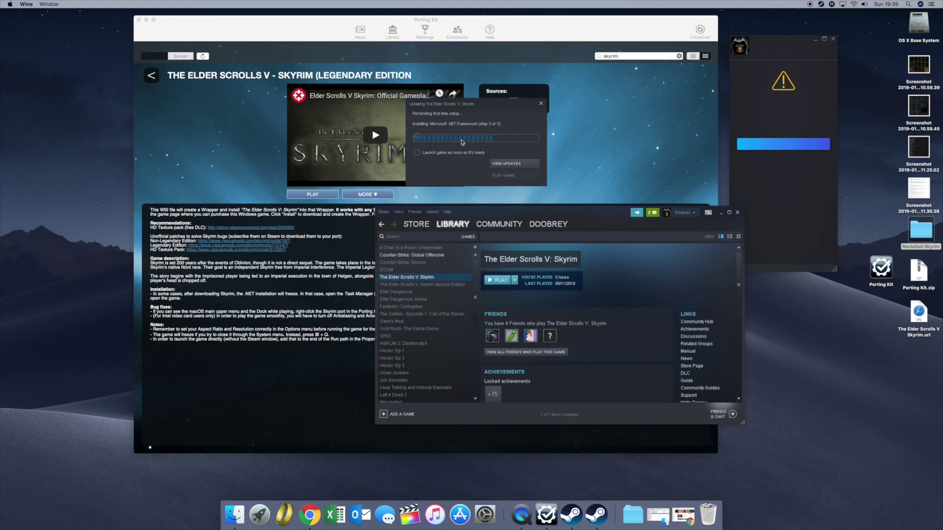
pyautogui.moveTo(467, 104); pyautogui.dragTo(761, 283)
pyautogui.moveTo(604, 218); pyautogui.dragTo(239, 286)
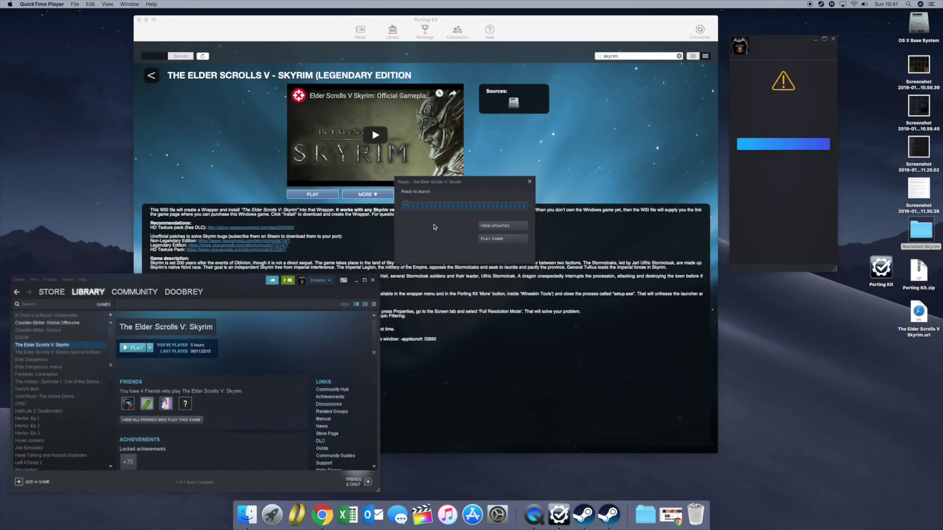
# - Launch Skyrim from its ready-to-launch dialog and accept the automatic video hardware detection and its quality settings
pyautogui.click(496, 240)
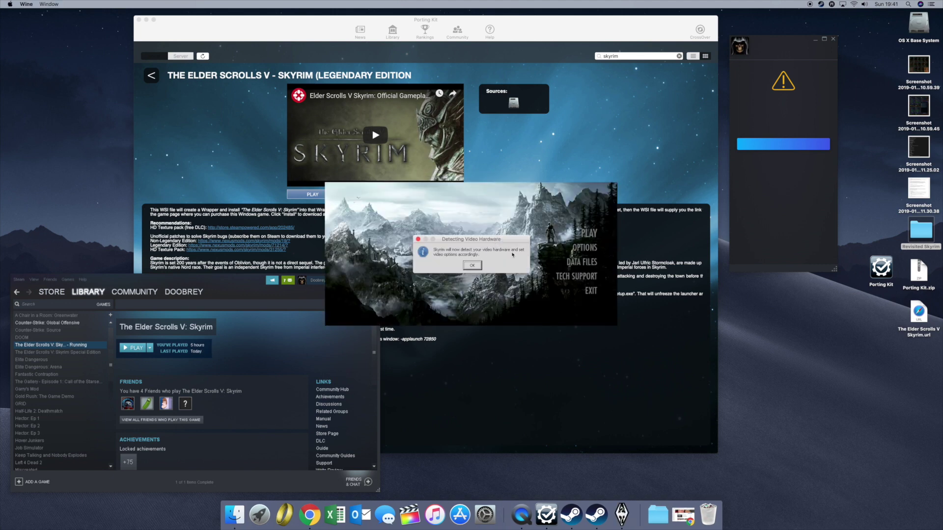
pyautogui.click(472, 266)
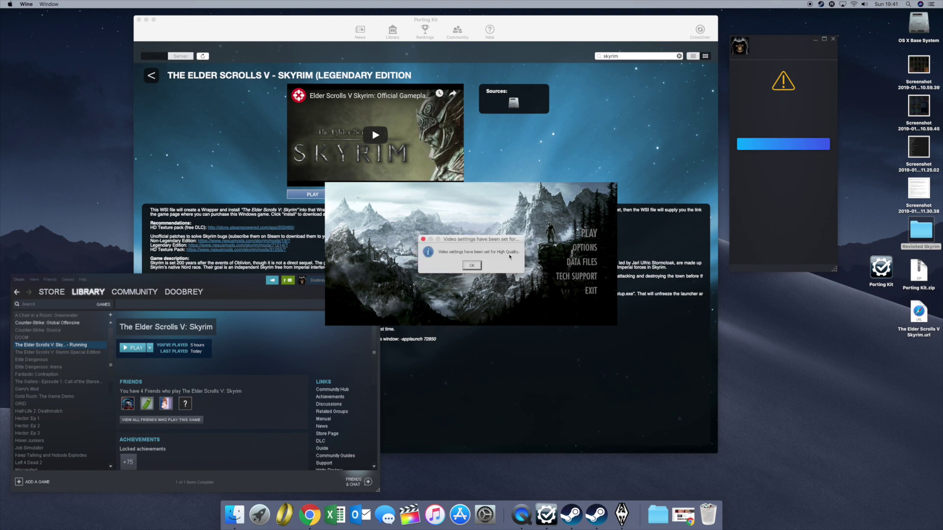
pyautogui.click(479, 266)
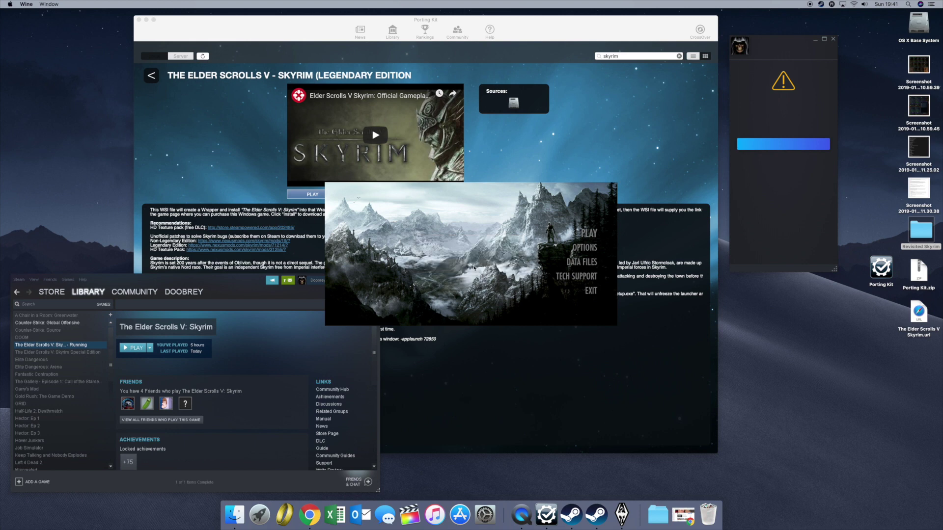
# - Move the Skyrim launcher window higher on the desktop and raise the system volume
pyautogui.moveTo(475, 194); pyautogui.dragTo(458, 147)
pyautogui.press('XF86AudioRaiseVolume')
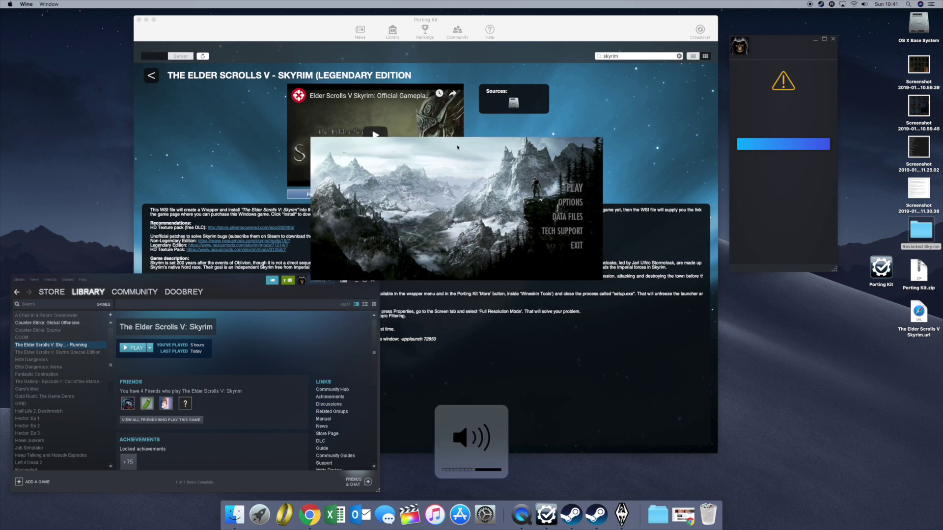
pyautogui.moveTo(457, 147); pyautogui.dragTo(454, 67)
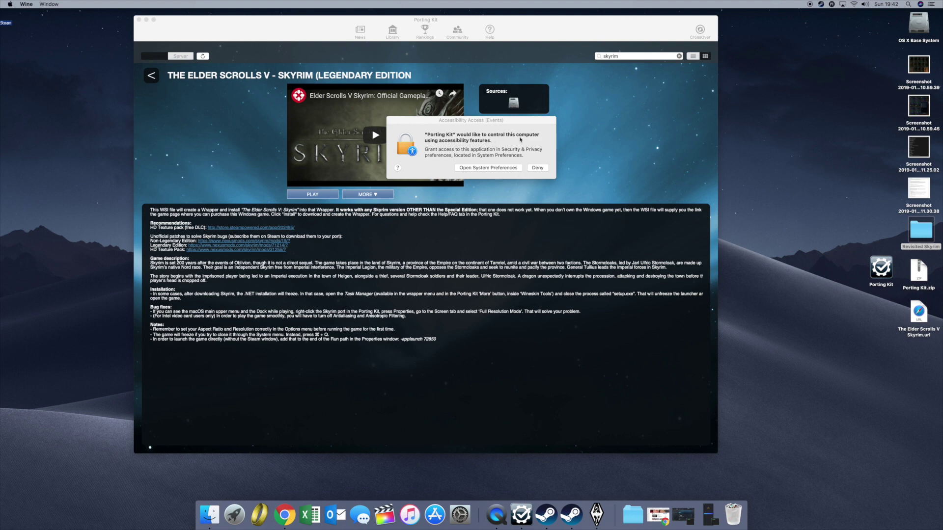
# - Grant Porting Kit accessibility access in Security & Privacy, unlocking the settings with the account password, and close the preferences
pyautogui.click(488, 168)
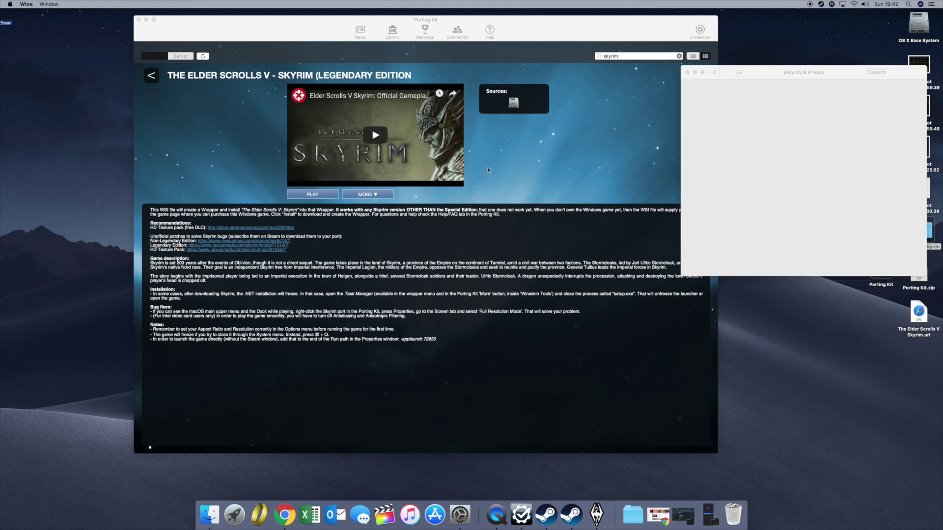
pyautogui.moveTo(770, 87); pyautogui.dragTo(587, 78)
pyautogui.click(496, 270)
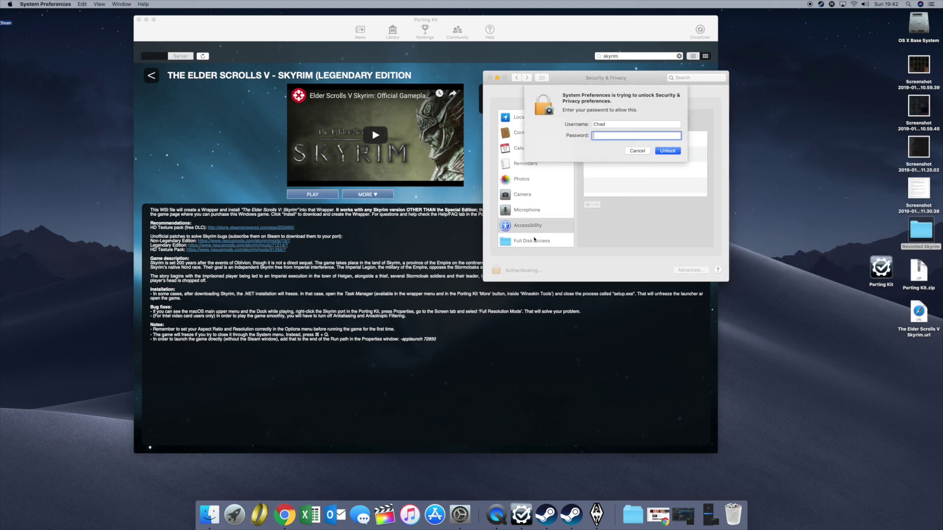
pyautogui.write('**********')
pyautogui.press('Return')
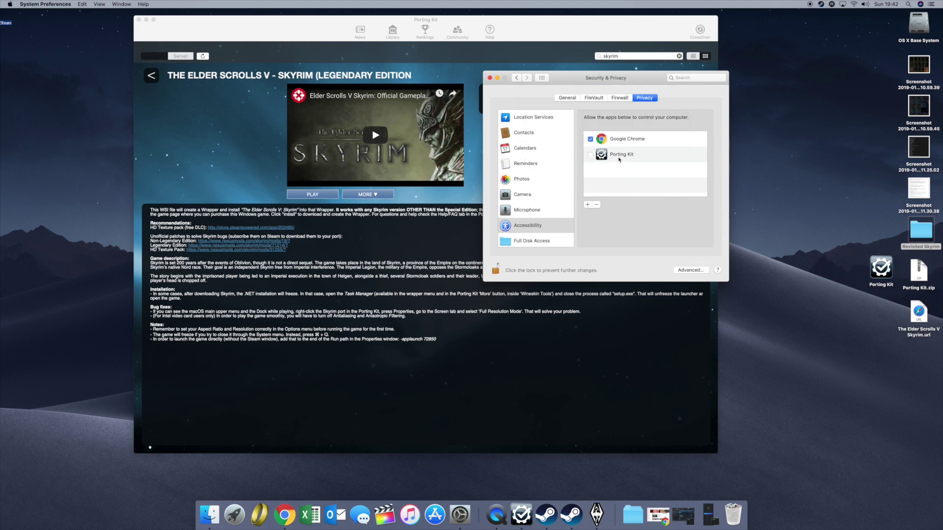
pyautogui.click(591, 155)
pyautogui.click(490, 78)
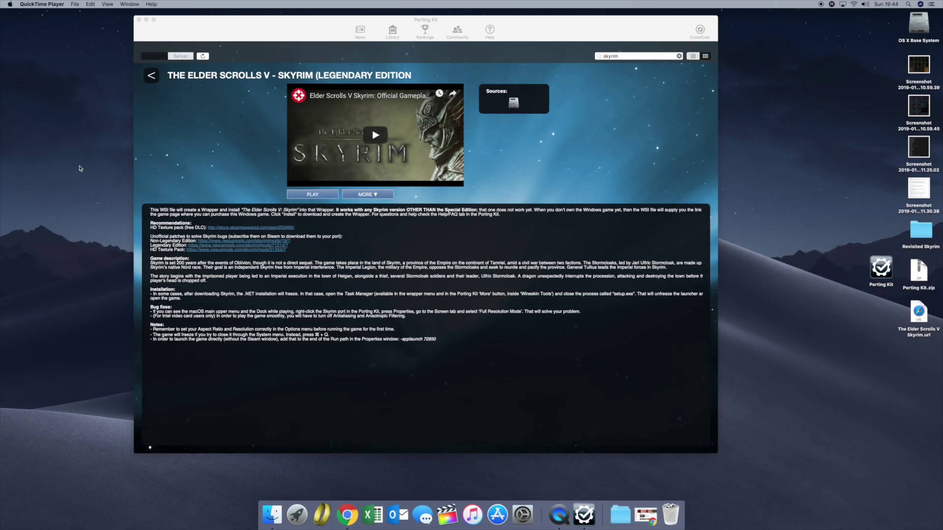
# - Start the Skyrim port again, bring Steam in front of Porting Kit, and launch The Elder Scrolls V: Skyrim from the library
pyautogui.click(323, 198)
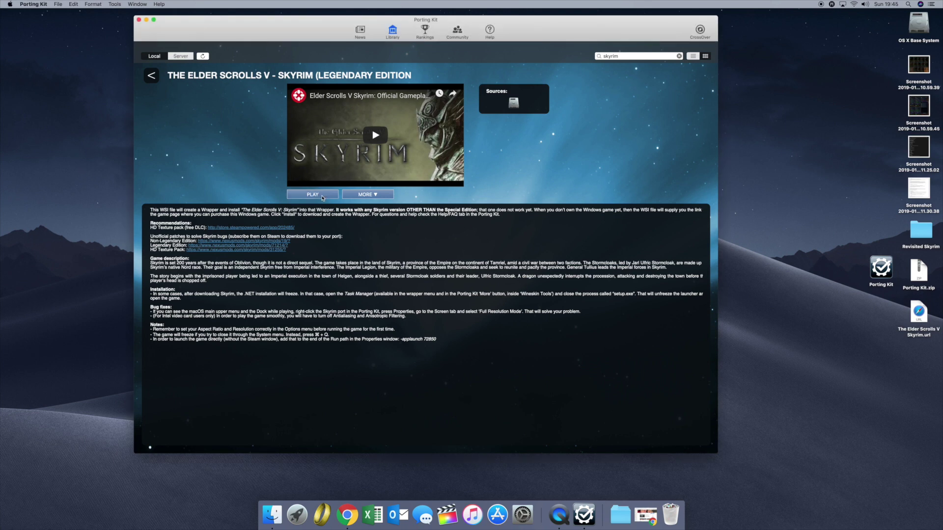
pyautogui.click(322, 195)
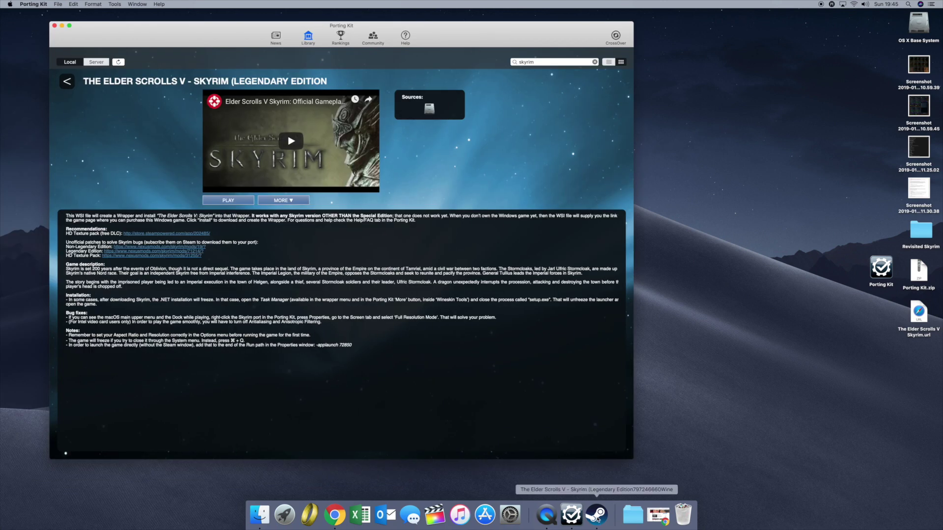
pyautogui.click(597, 516)
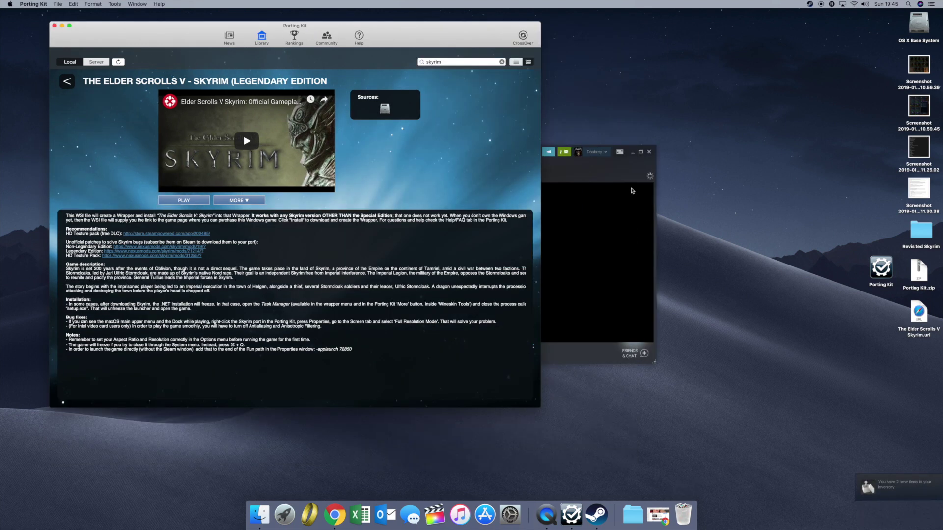
pyautogui.click(584, 167)
pyautogui.moveTo(498, 156); pyautogui.dragTo(697, 98)
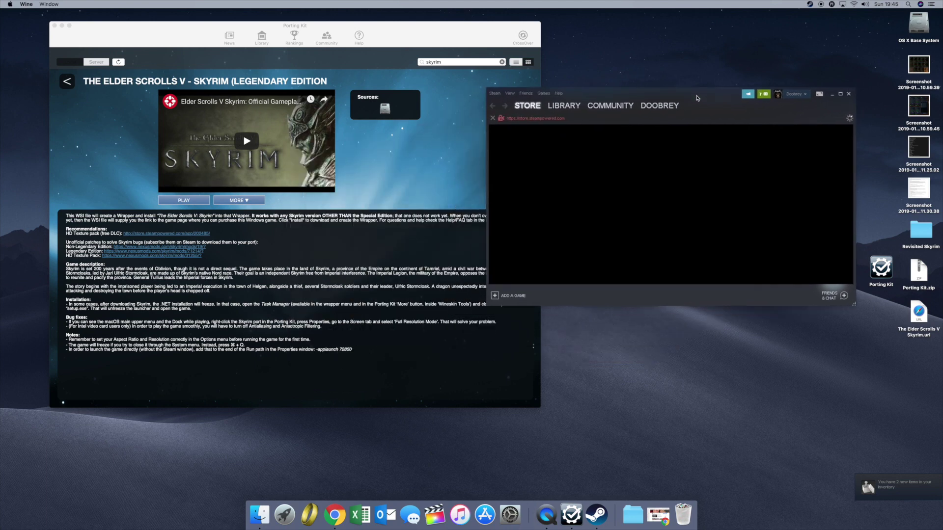
pyautogui.click(567, 106)
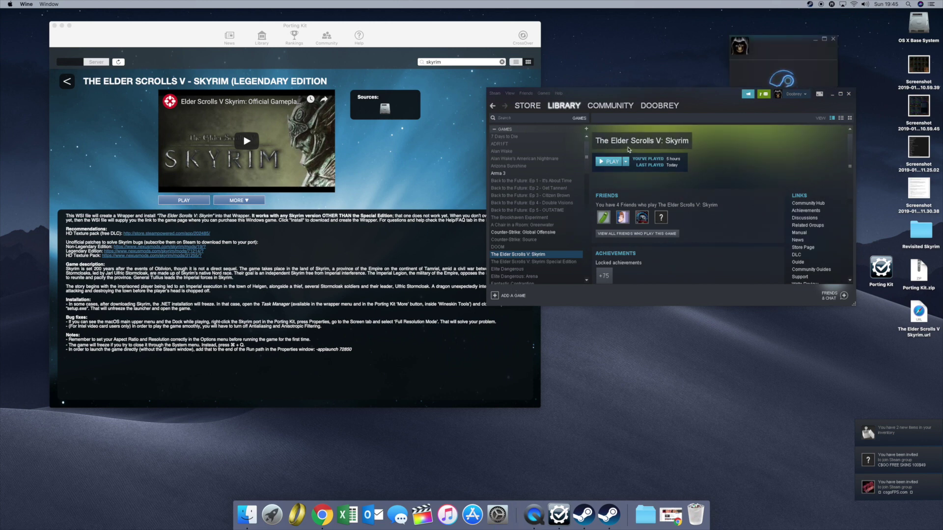
pyautogui.click(614, 164)
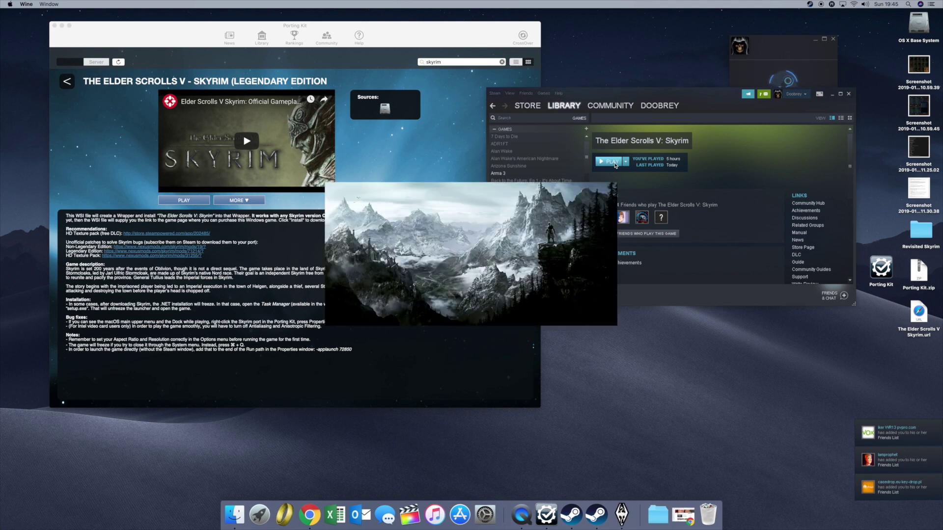
# - Enable Windowed Mode and set the resolution to 1280x720 in the Skyrim launcher's options
pyautogui.click(584, 247)
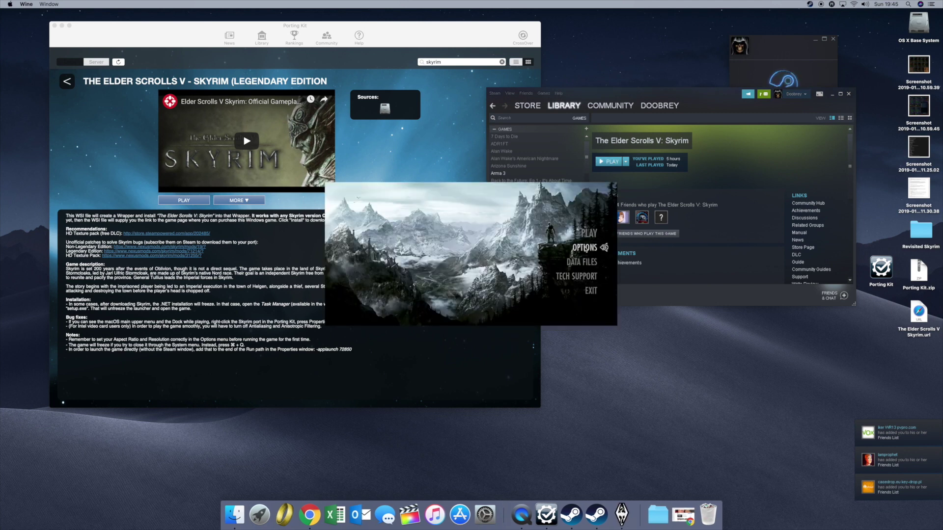
pyautogui.click(404, 294)
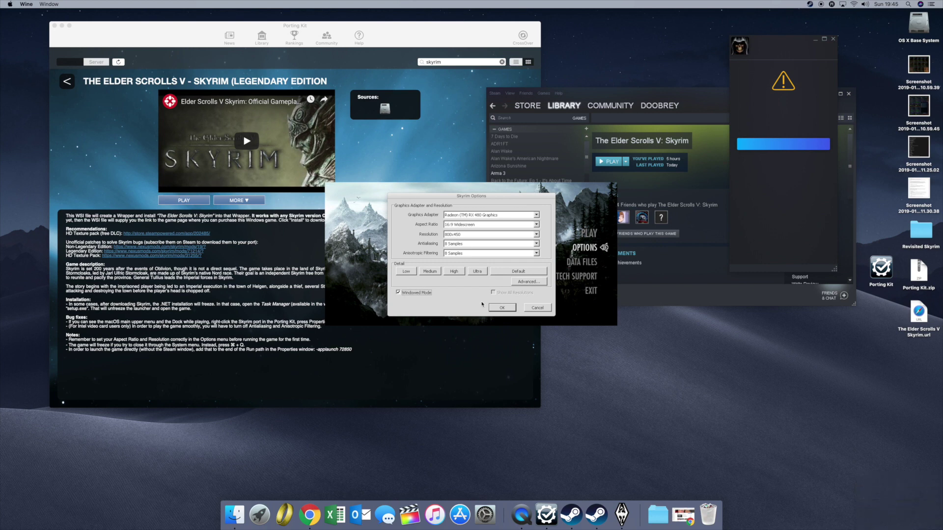
pyautogui.click(469, 235)
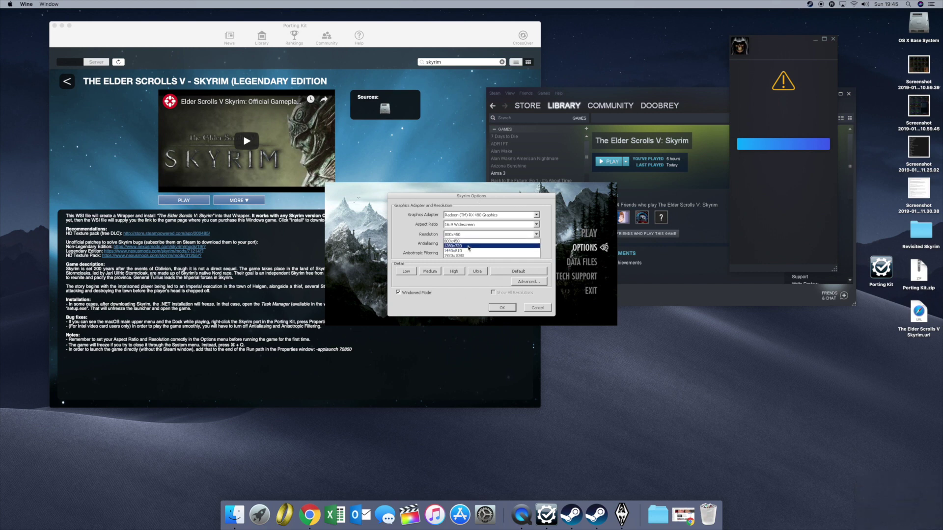
pyautogui.click(469, 246)
pyautogui.click(503, 309)
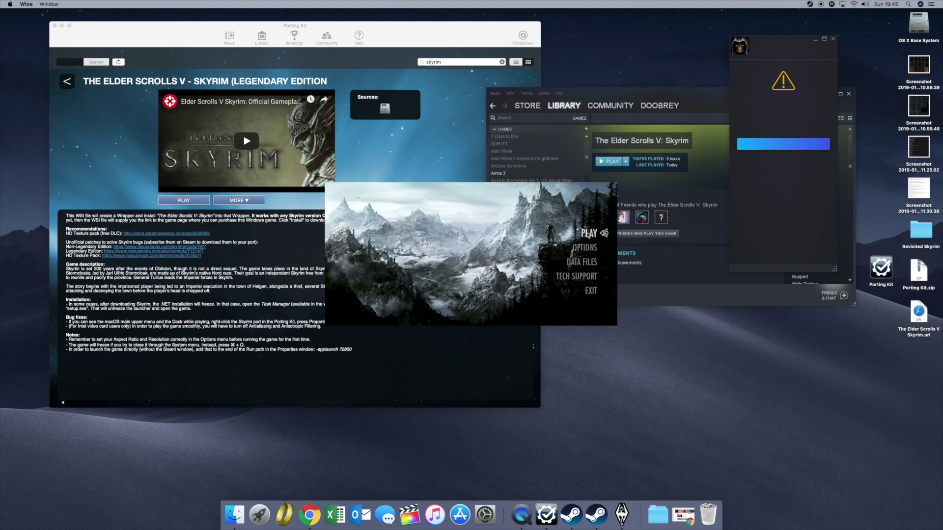
# - Start Skyrim from its launcher and begin a new game, confirming the start
pyautogui.click(588, 234)
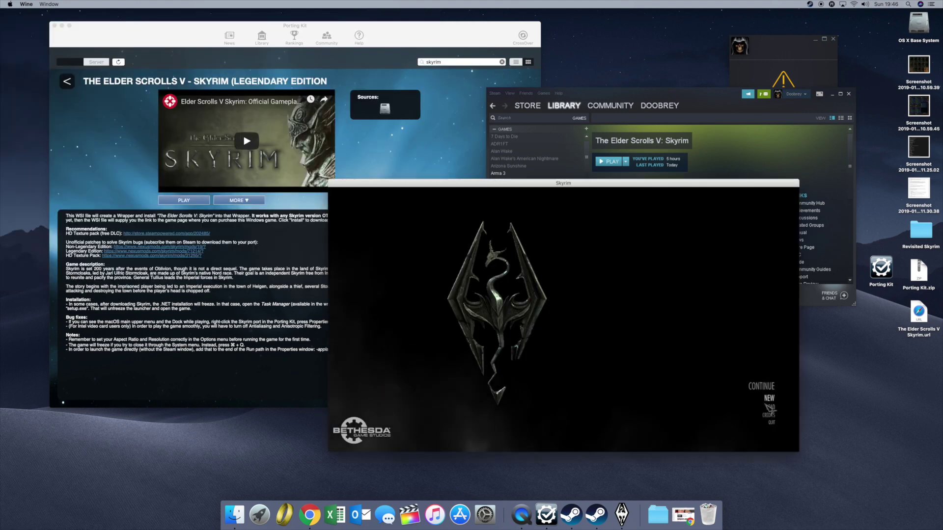
pyautogui.click(769, 399)
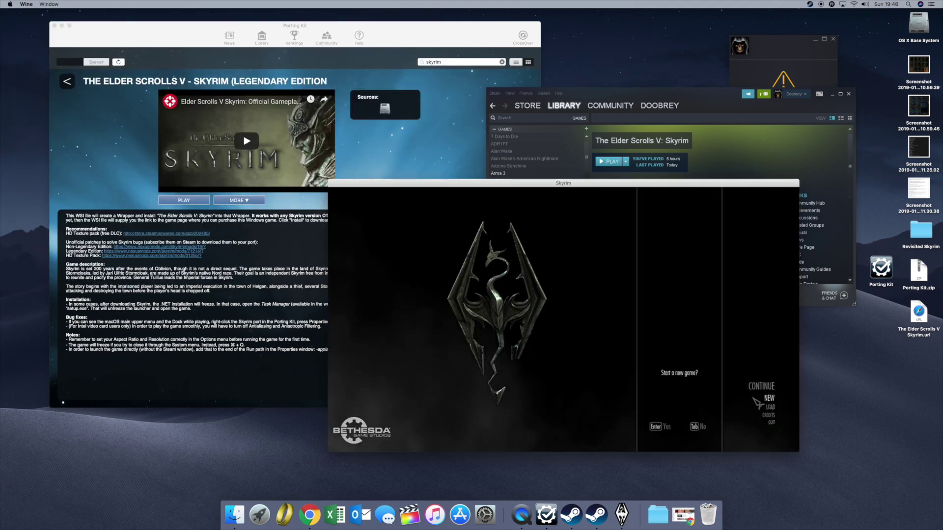
pyautogui.click(666, 432)
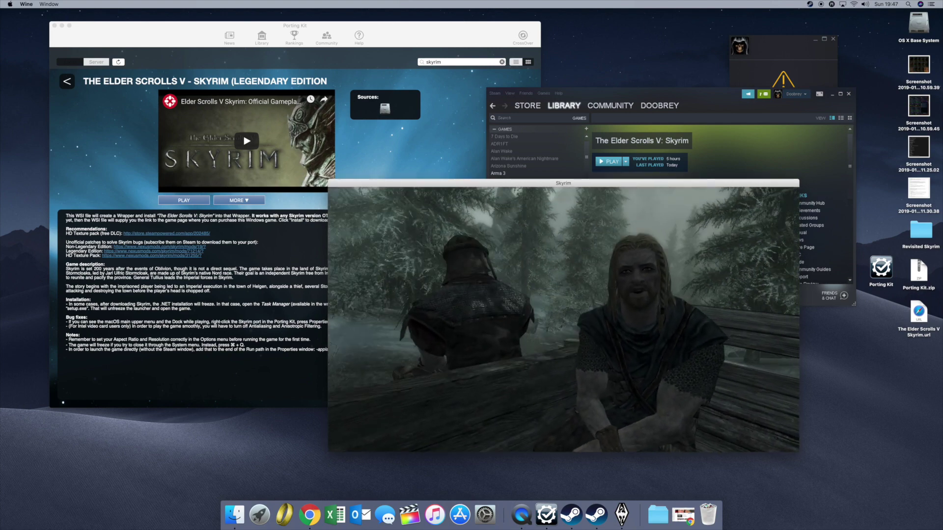
# - Dismiss the Quest Journal help, quit the running game to the main menu, and choose to quit Skyrim from there
pyautogui.press('Escape')
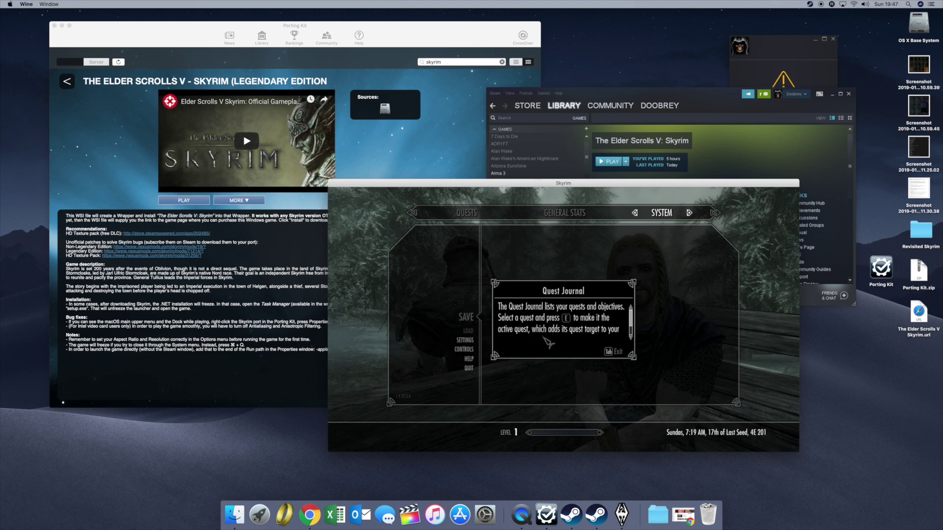
pyautogui.click(614, 352)
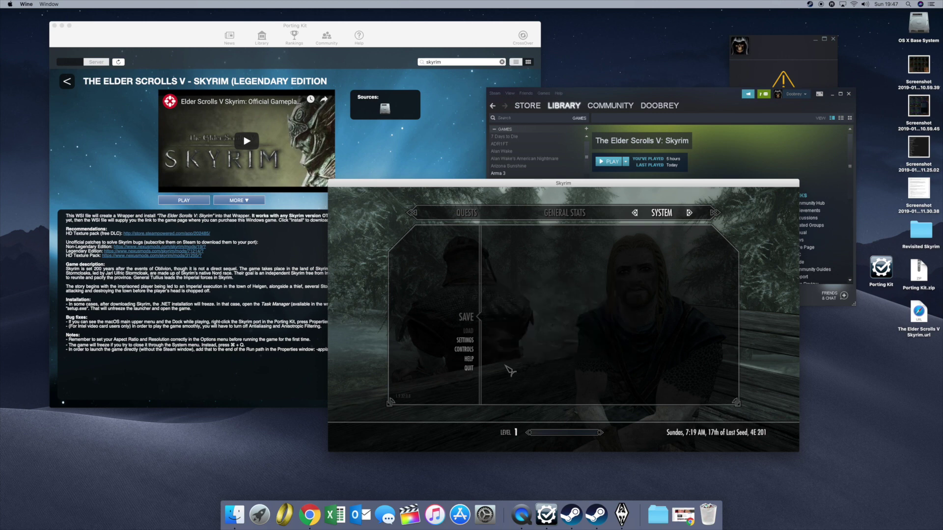
pyautogui.click(473, 370)
pyautogui.click(507, 312)
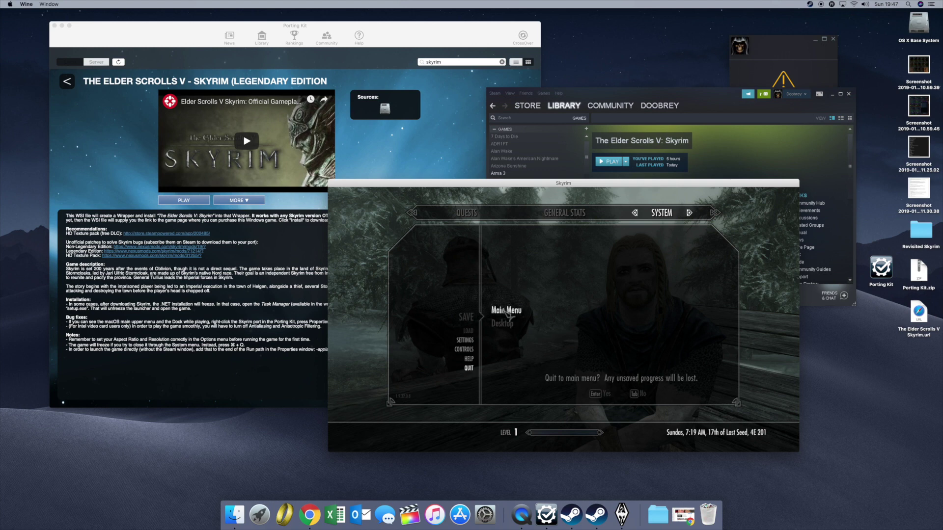
pyautogui.click(591, 394)
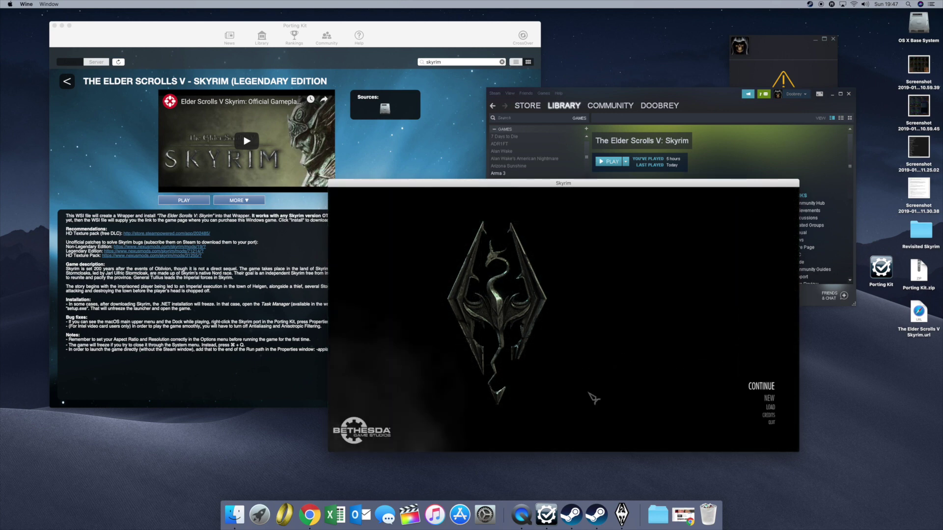
pyautogui.click(770, 422)
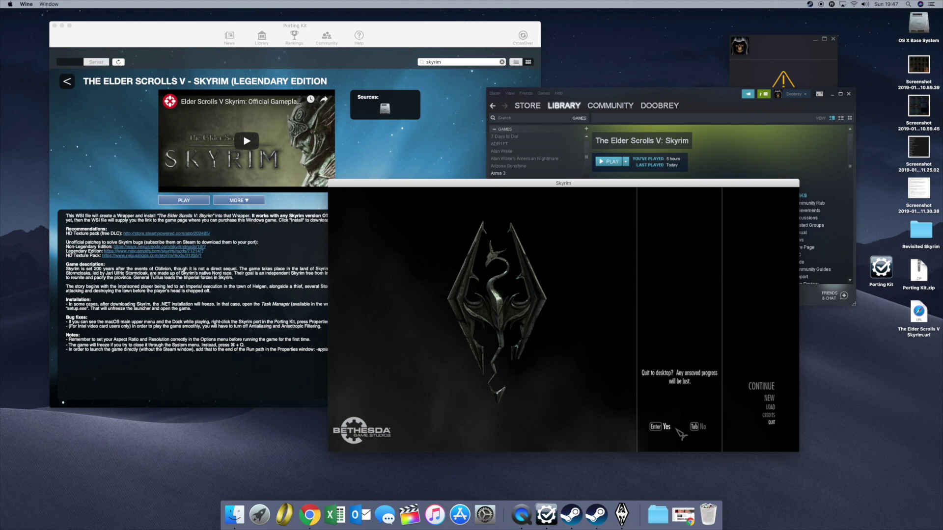